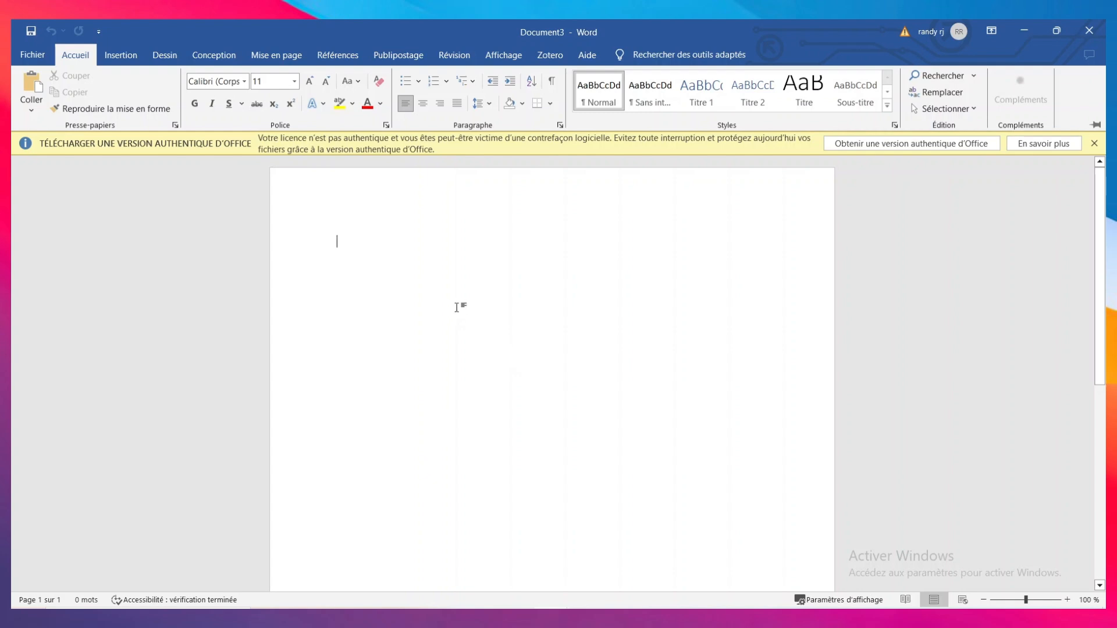
Browse the document templates and create a document from the party invitation flyer template "Prospectus d'invitation à une fête"
click(27, 49)
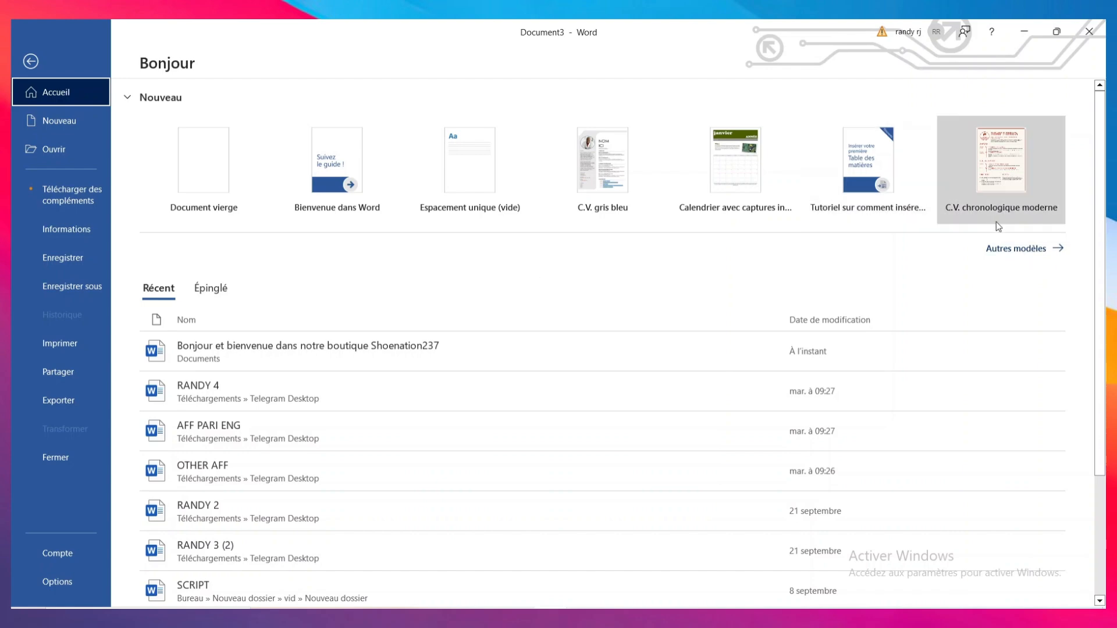
click(1017, 250)
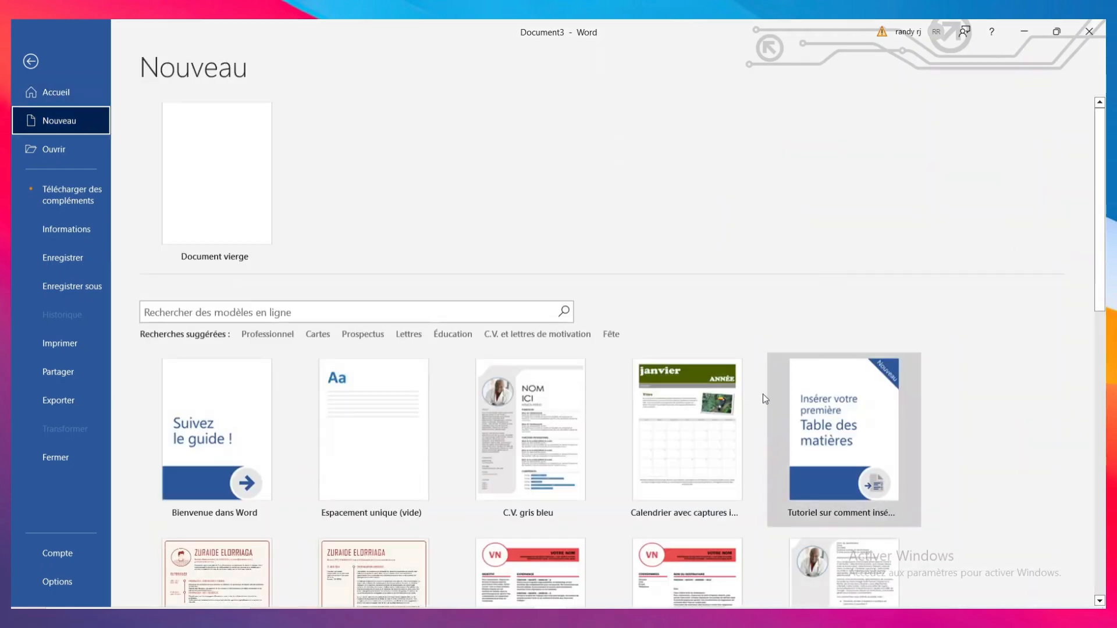
scroll(762, 393, down, 10)
scroll(738, 415, down, 3)
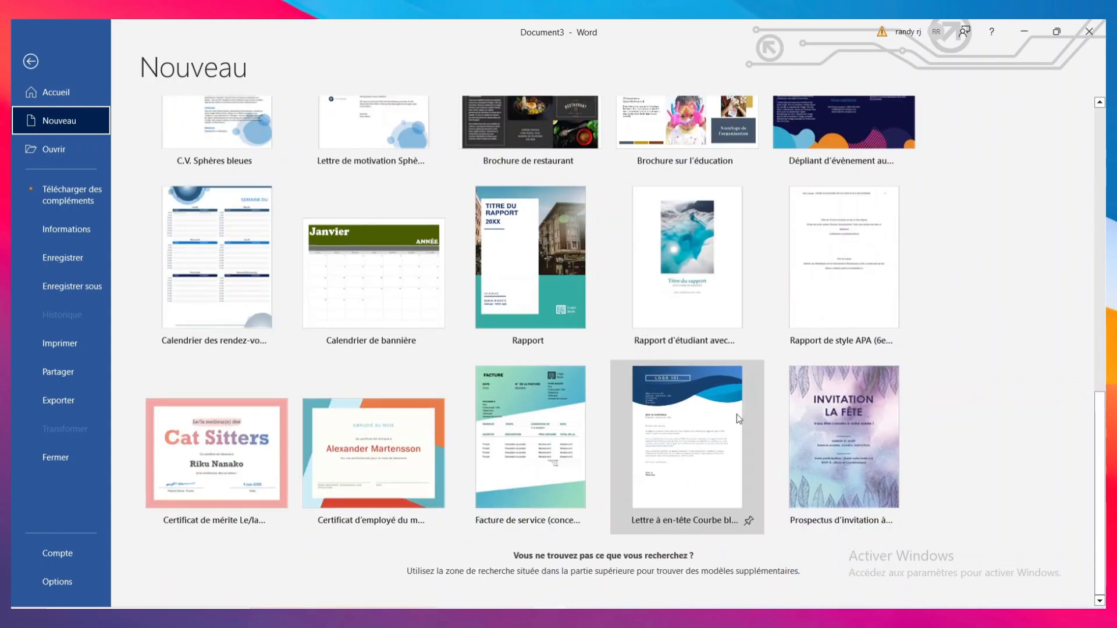
scroll(585, 356, up, 1)
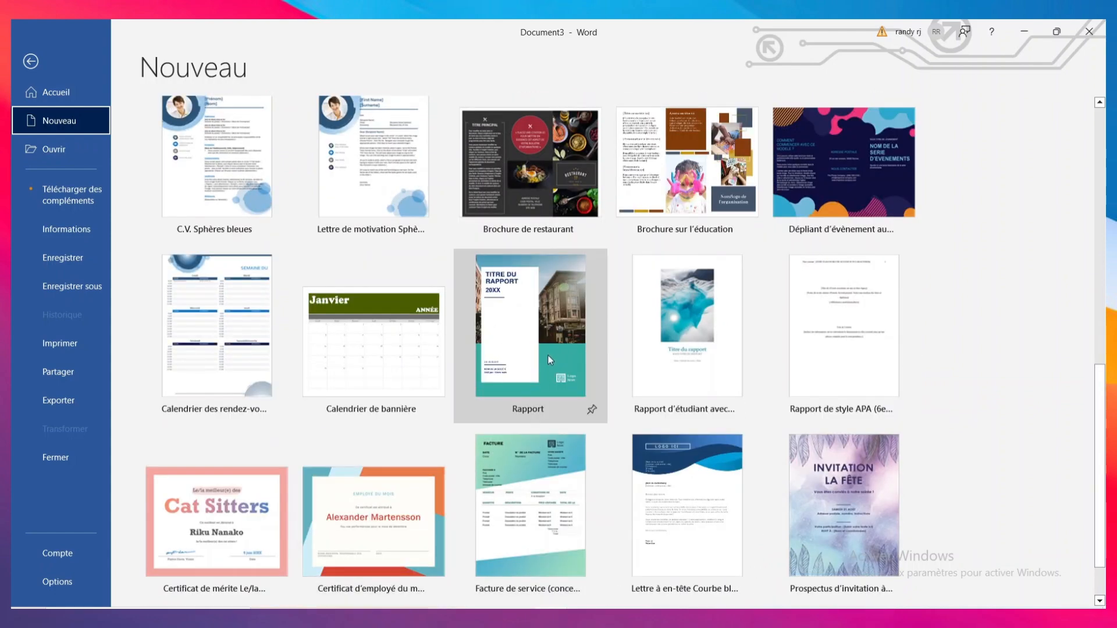
scroll(550, 360, down, 1)
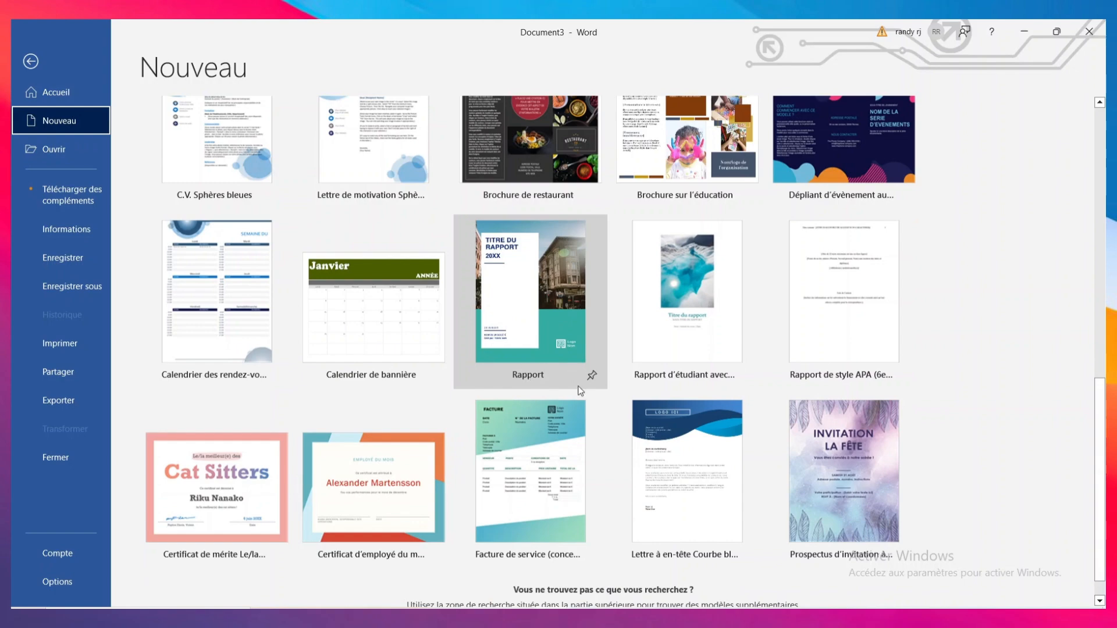
scroll(570, 367, up, 2)
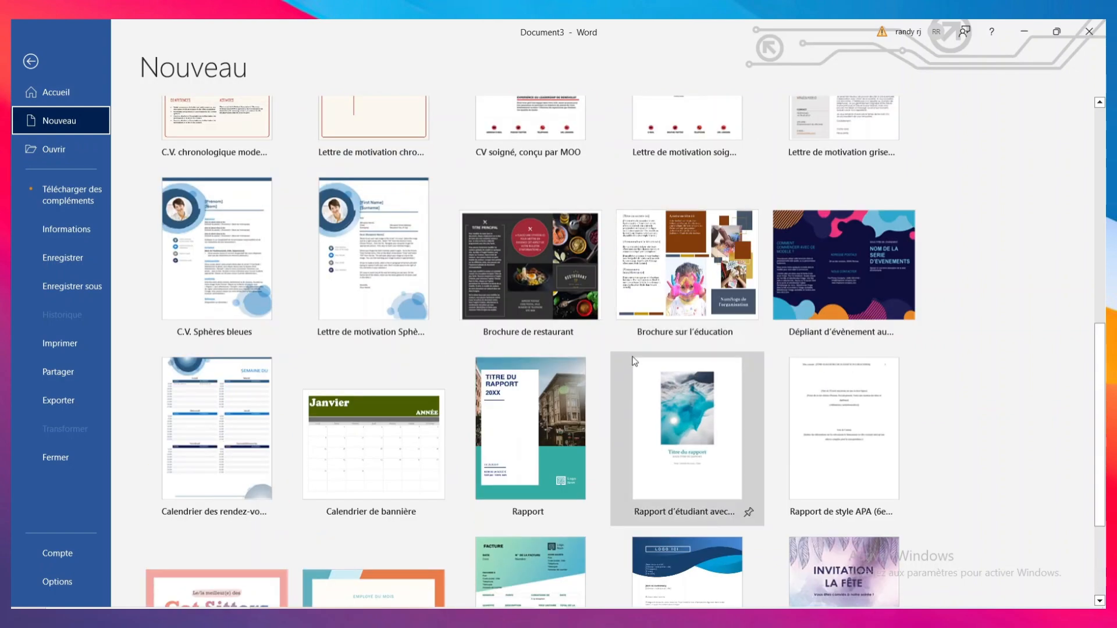
scroll(634, 358, up, 3)
scroll(550, 279, down, 2)
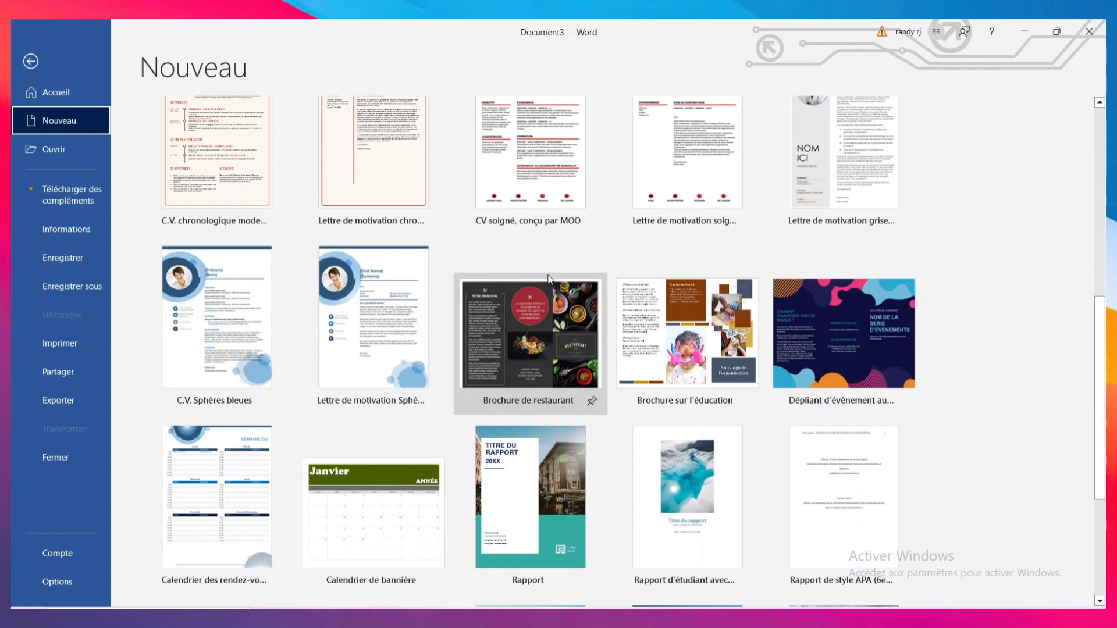
scroll(548, 279, down, 4)
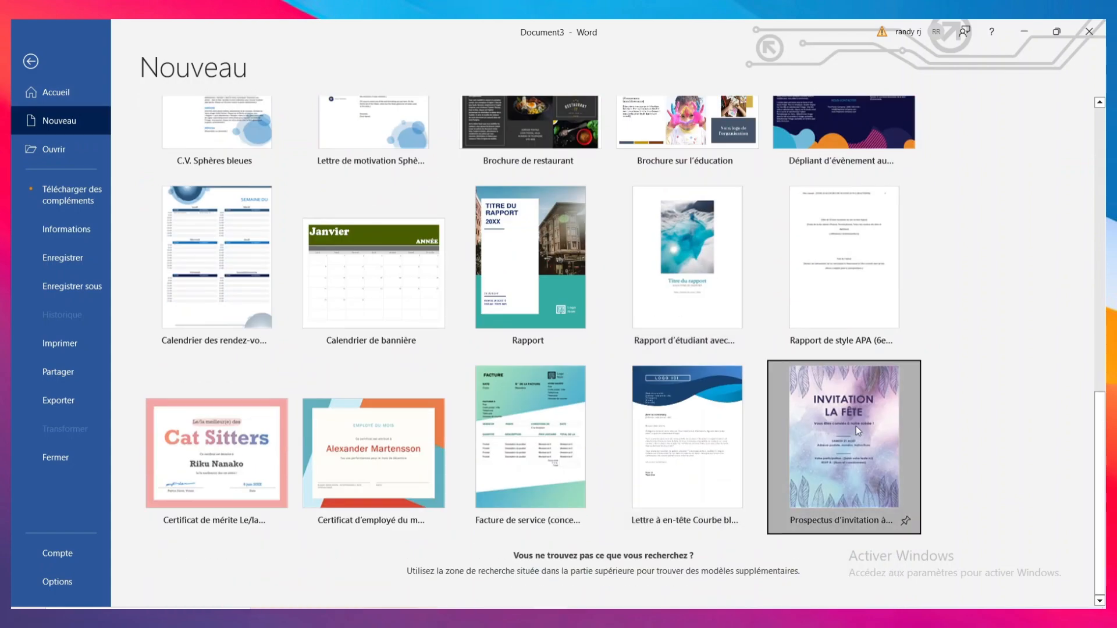
click(857, 423)
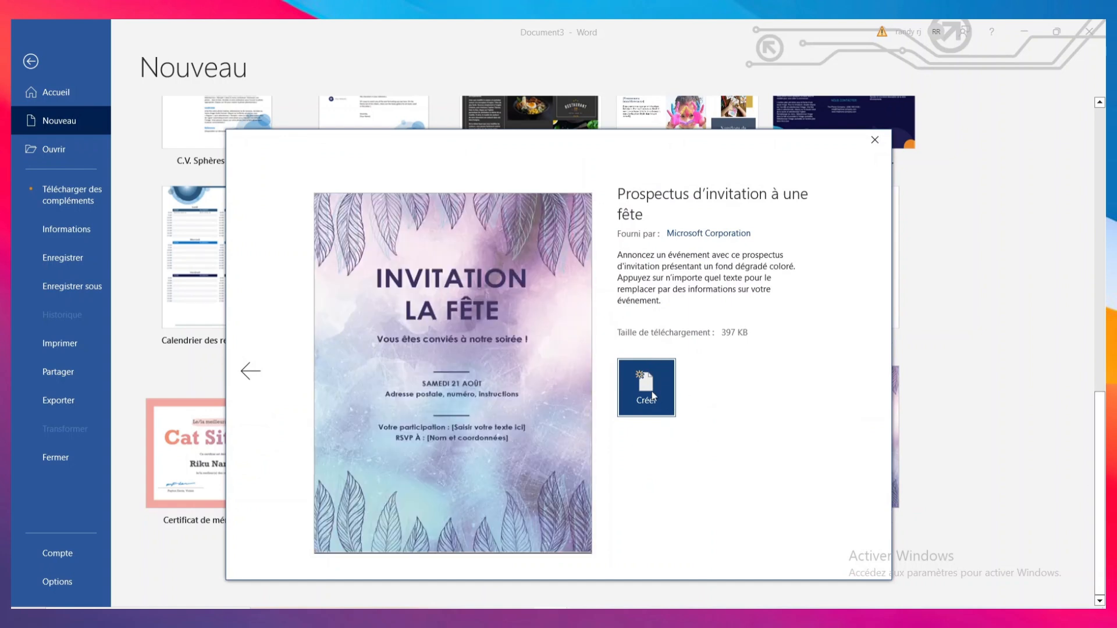
click(652, 394)
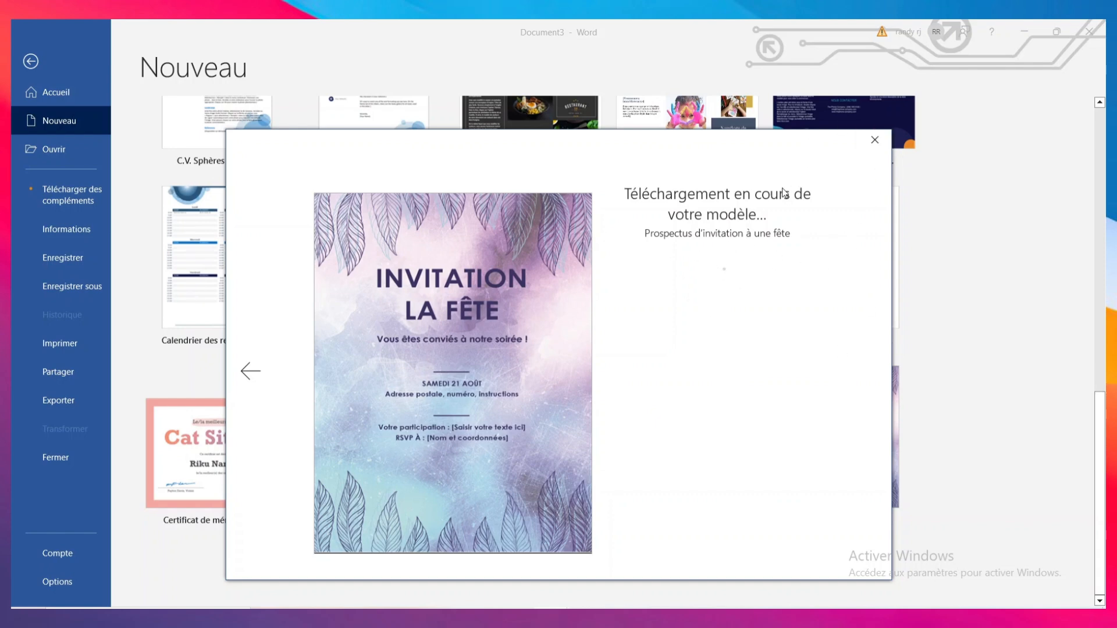
Search the online templates for "billet invitation" and leave the search results
scroll(462, 333, up, 2)
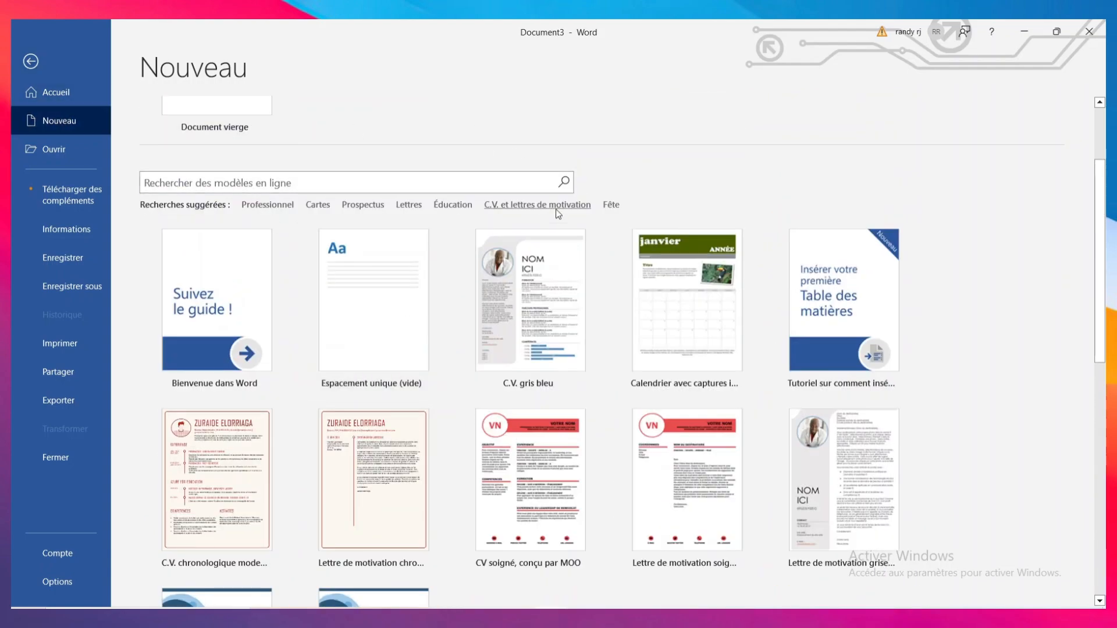
click(431, 185)
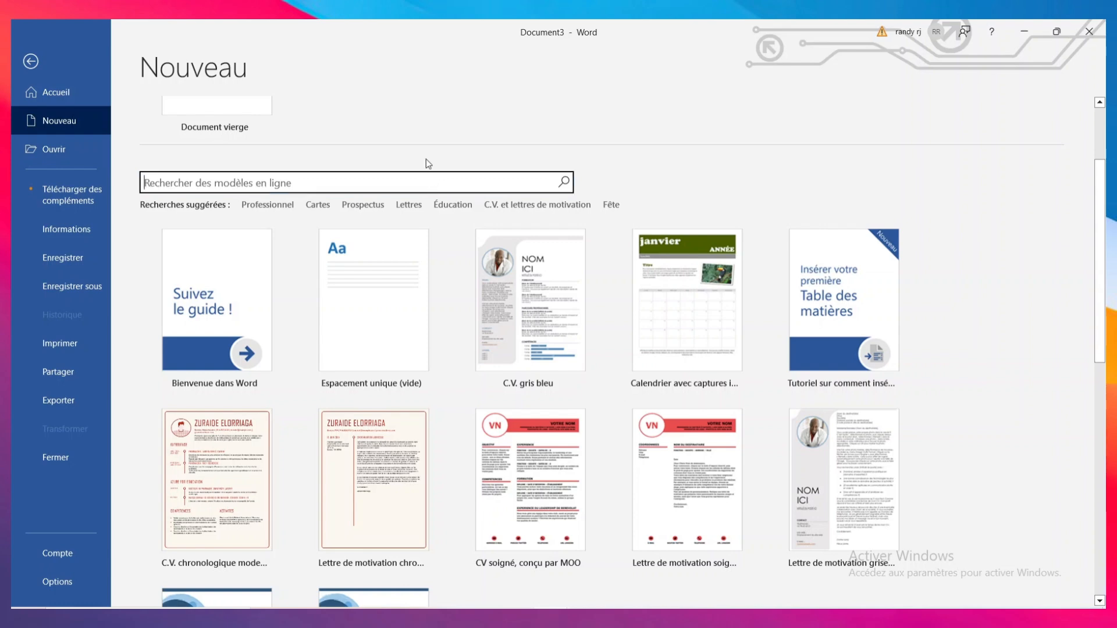
text(bile)
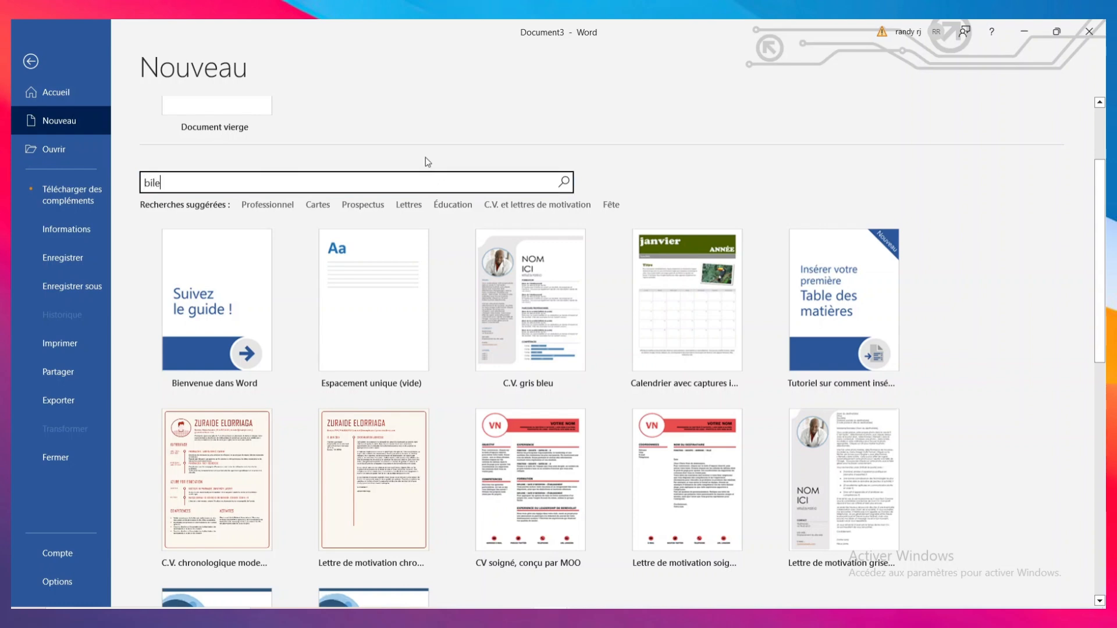
text(lle)
key(BackSpace)
text(let invitation)
key(Return)
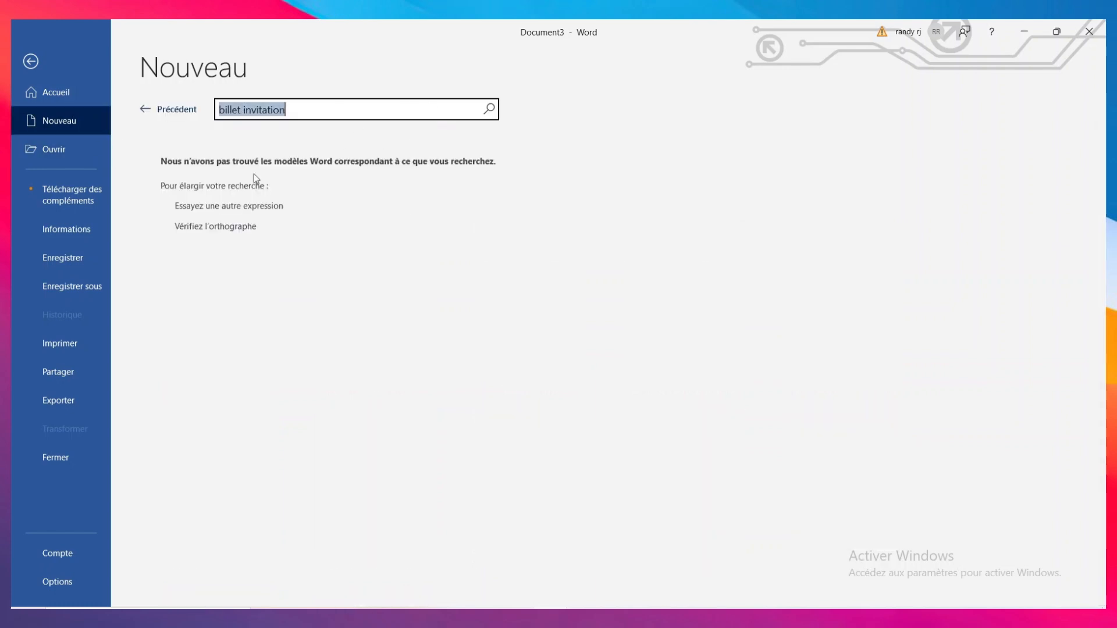
click(170, 115)
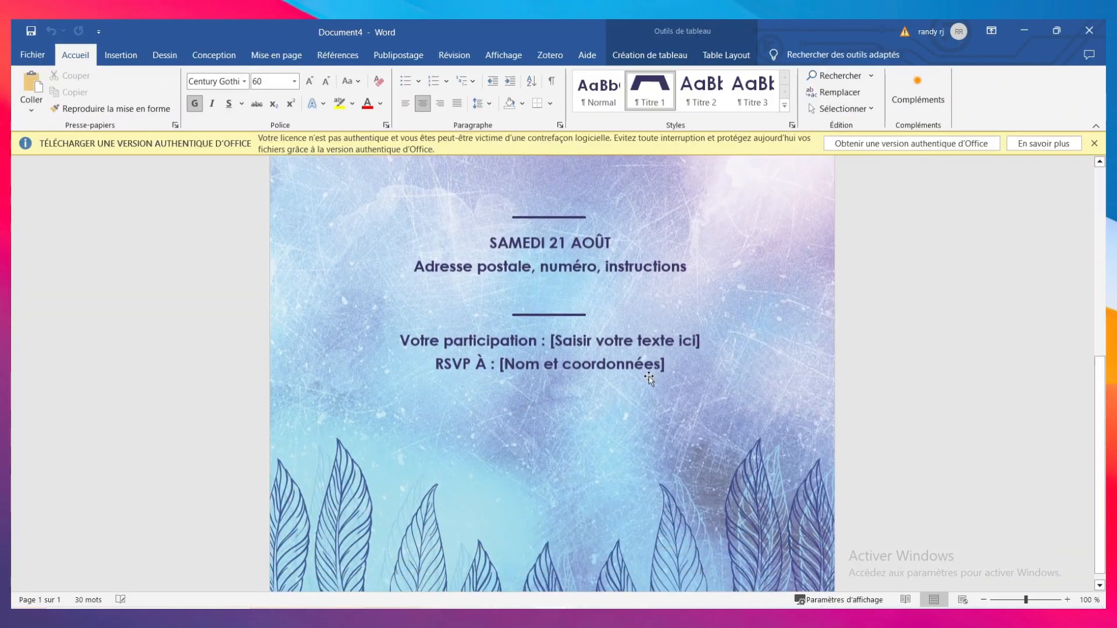
Look over the party invitation from its title to the RSVP lines and close that document
scroll(649, 380, up, 3)
scroll(658, 381, down, 1)
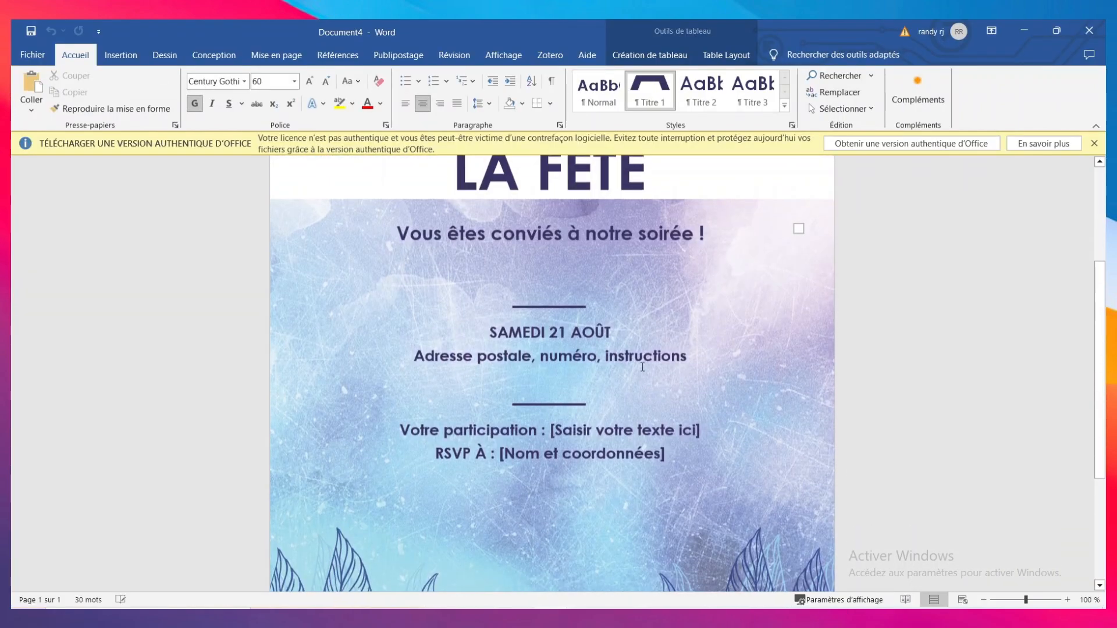
scroll(664, 383, up, 1)
scroll(670, 384, down, 1)
scroll(671, 384, up, 1)
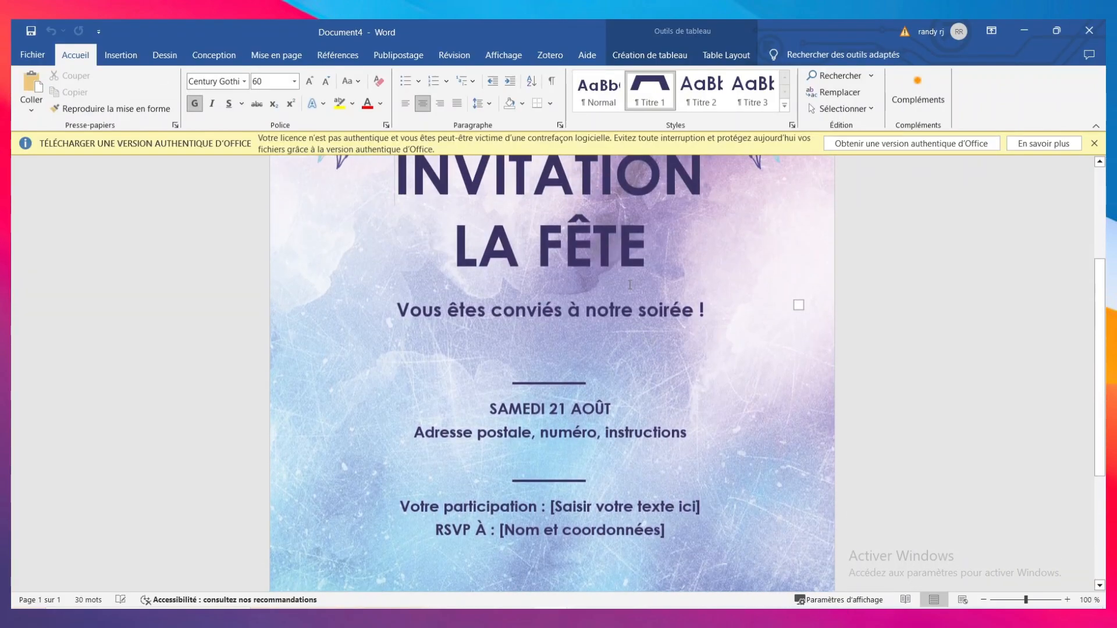
click(593, 244)
scroll(514, 186, up, 1)
click(522, 359)
scroll(536, 385, down, 4)
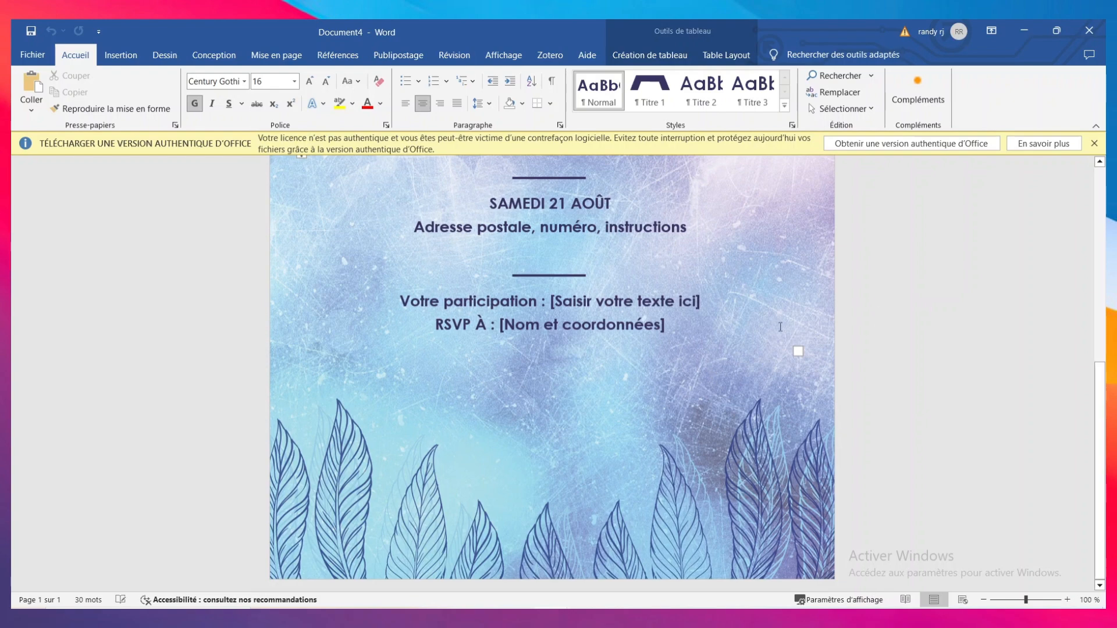
scroll(774, 319, up, 3)
scroll(767, 316, up, 3)
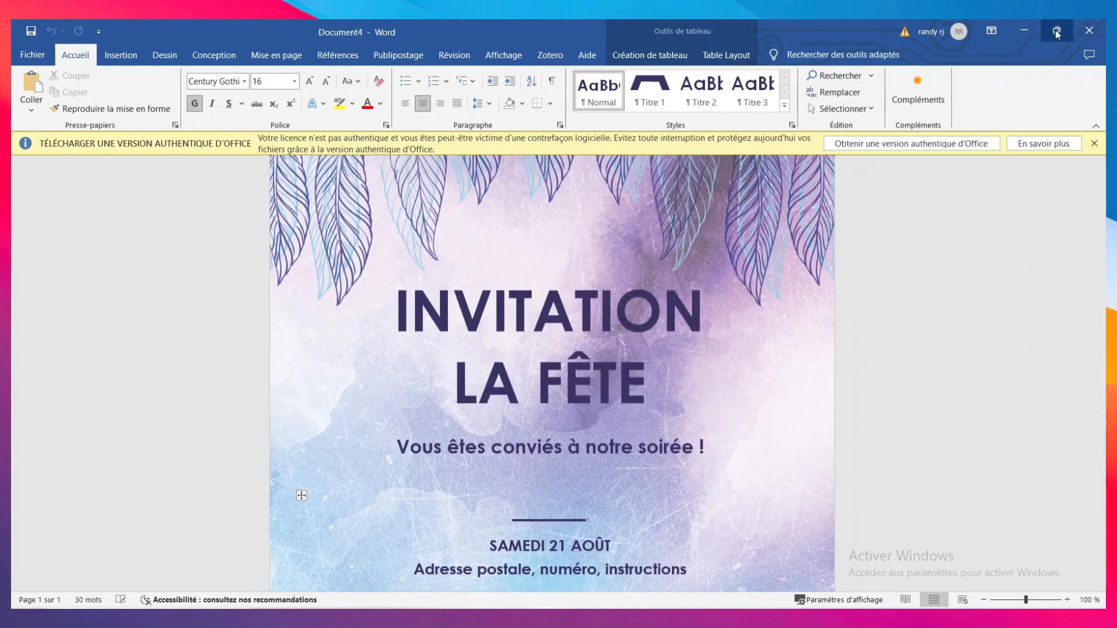
click(1089, 30)
View the file opening options and the print settings, and return to the blank document
click(33, 54)
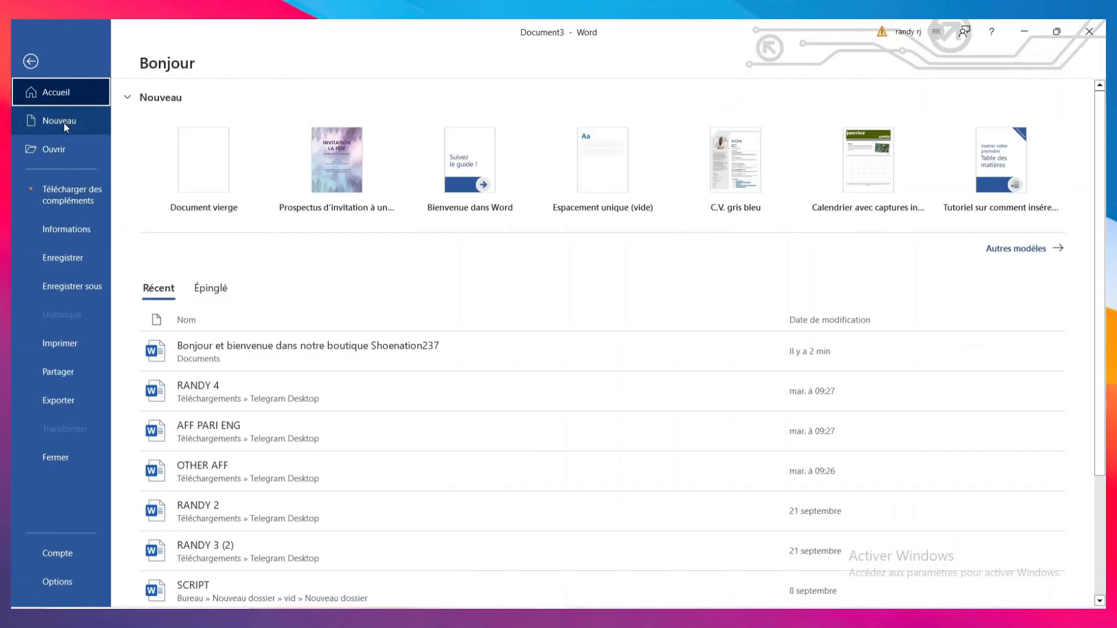
click(64, 144)
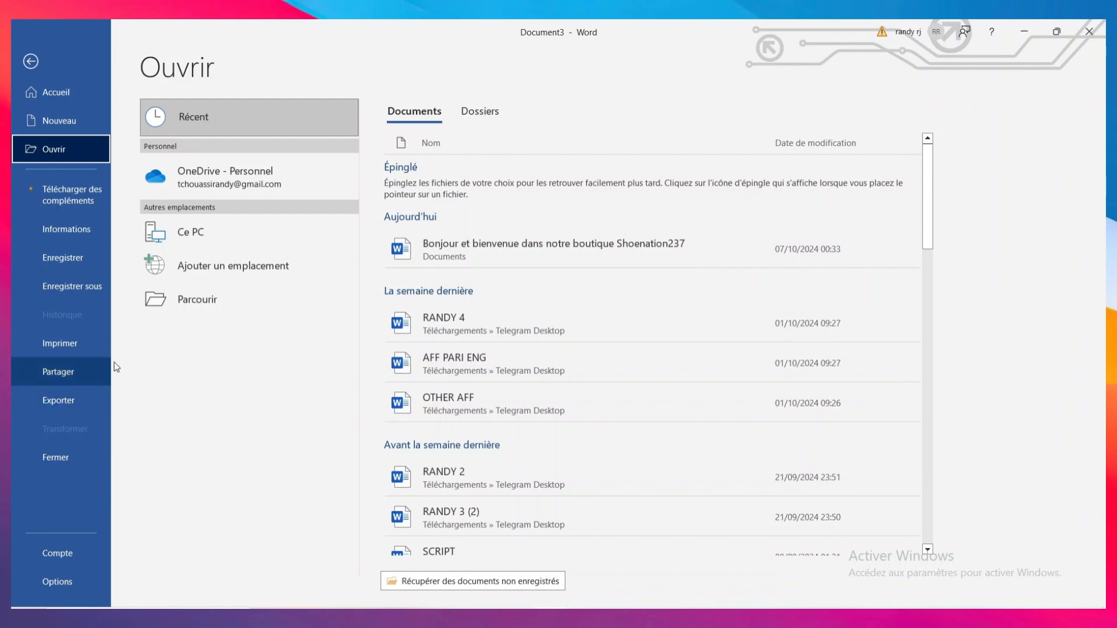
click(92, 341)
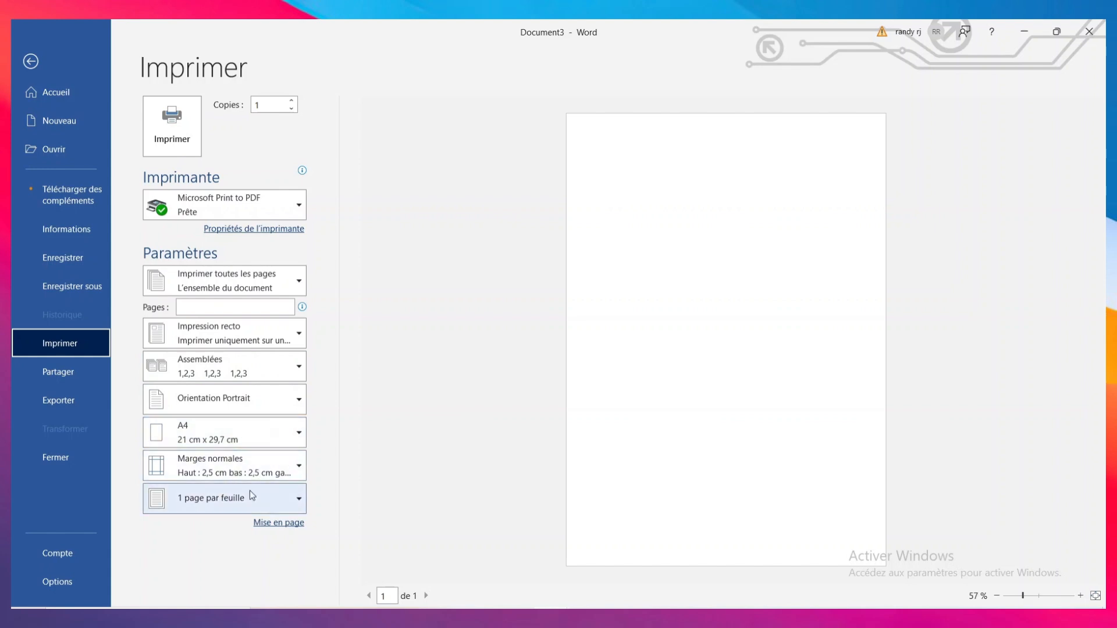
click(31, 60)
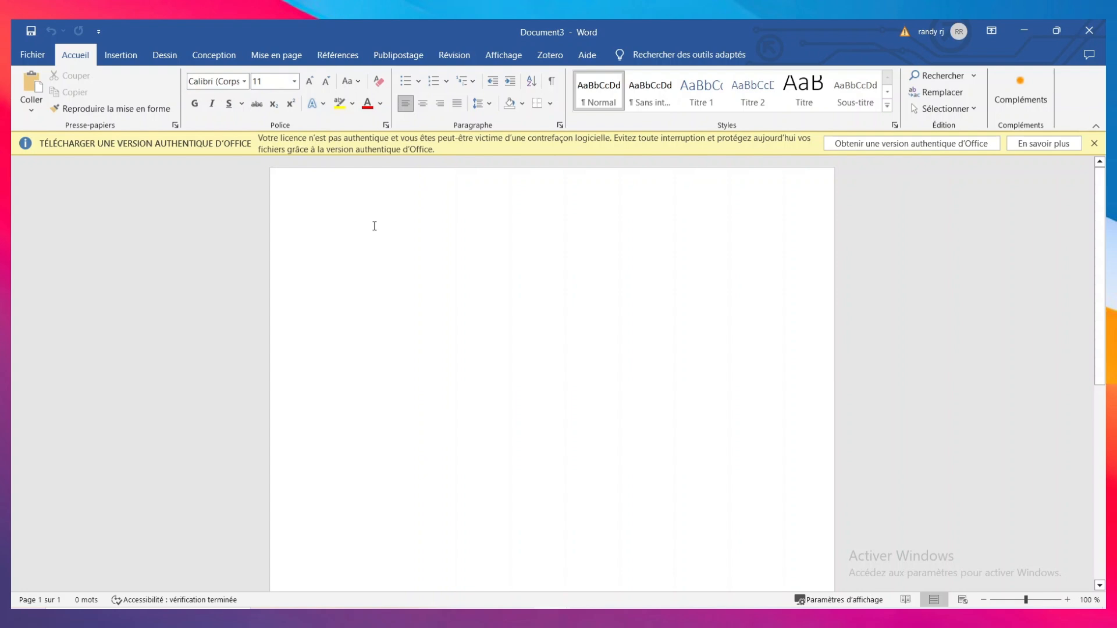
Write "bienvenue" in the blank document and set the word in the Elephant font
text(bienvenue)
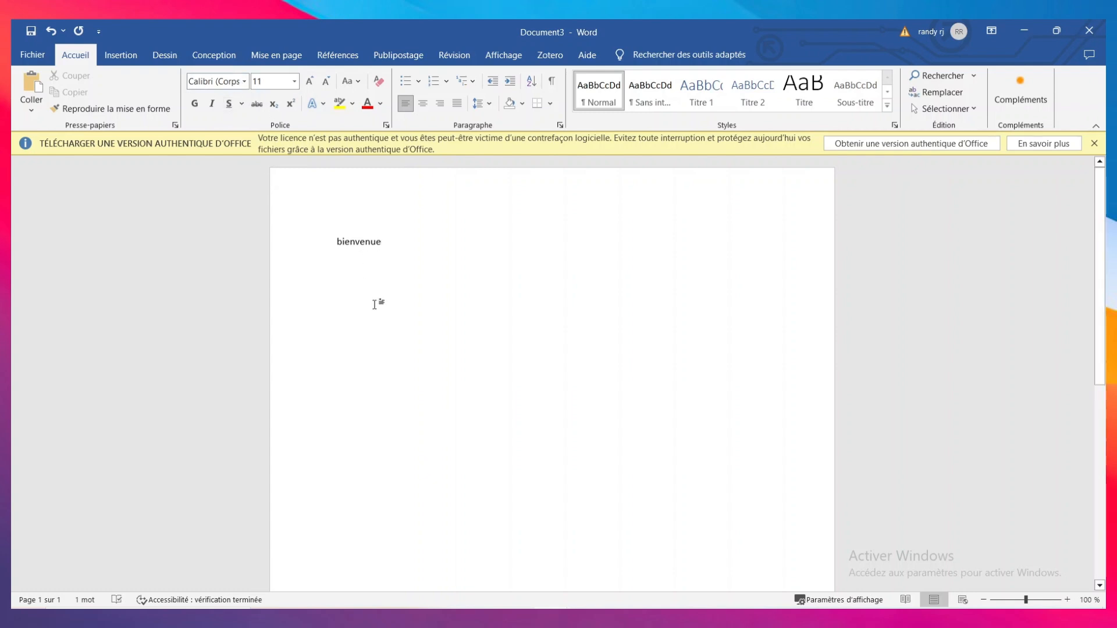
double_click(374, 241)
click(236, 83)
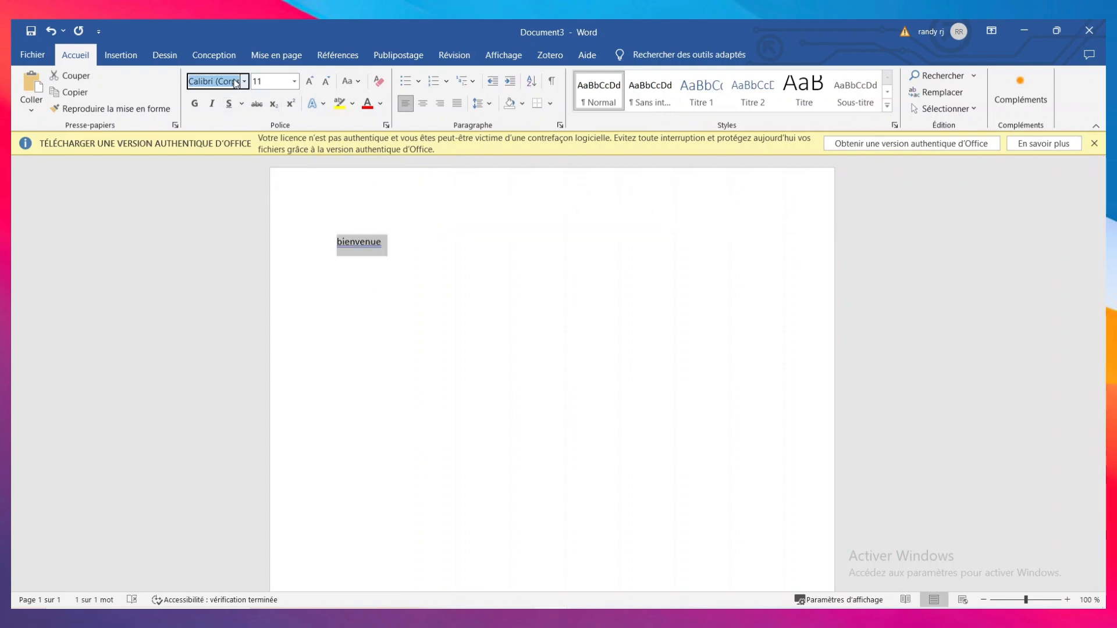
click(244, 83)
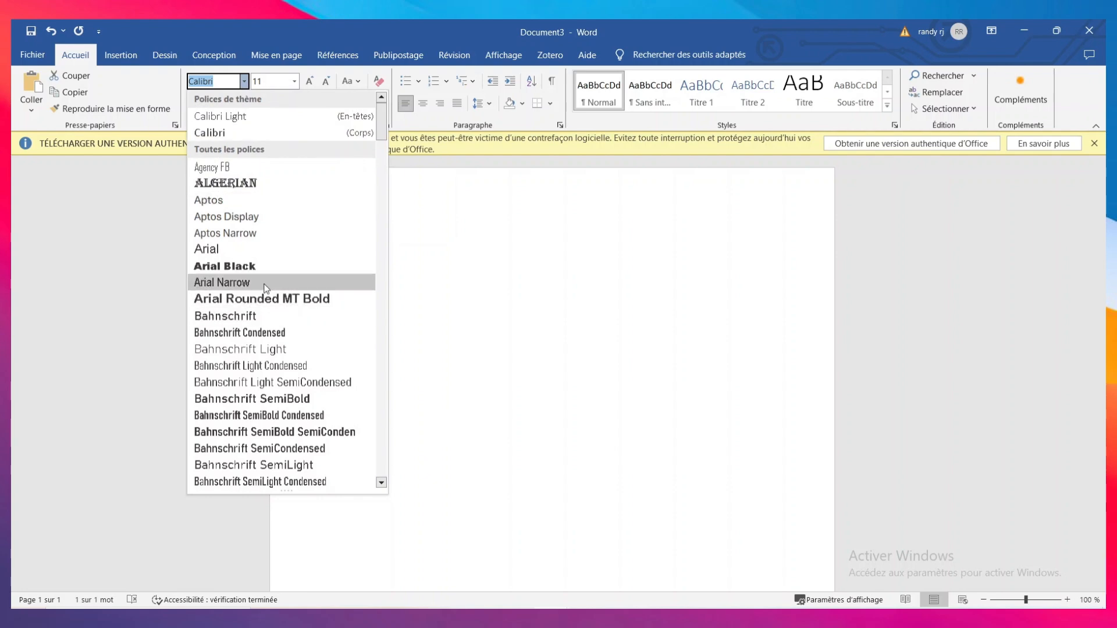
scroll(262, 283, down, 6)
scroll(274, 291, down, 13)
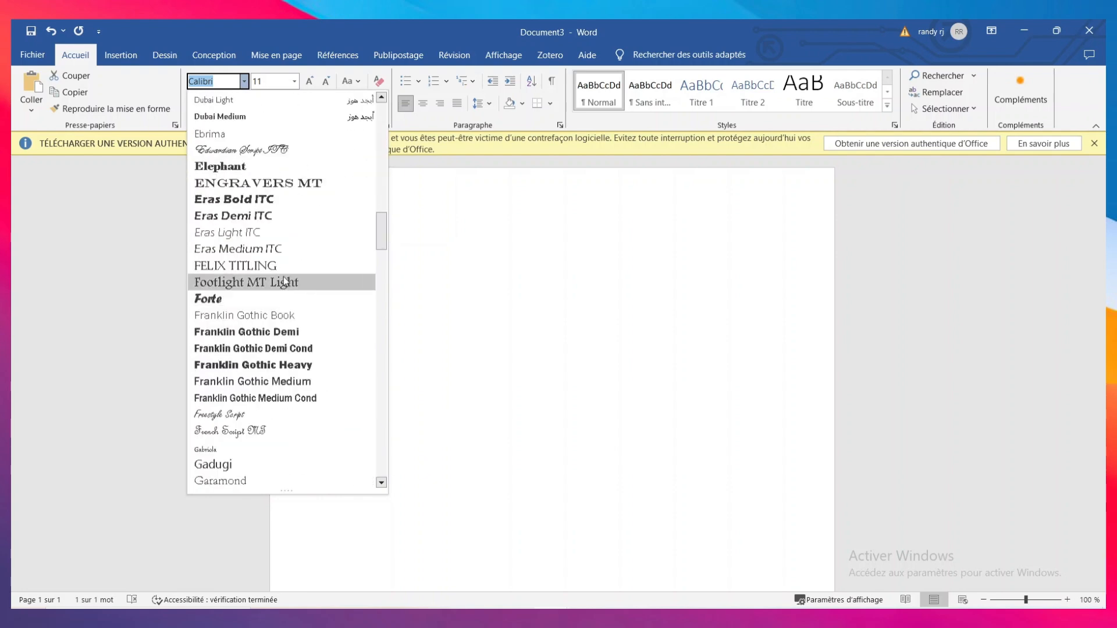
click(230, 169)
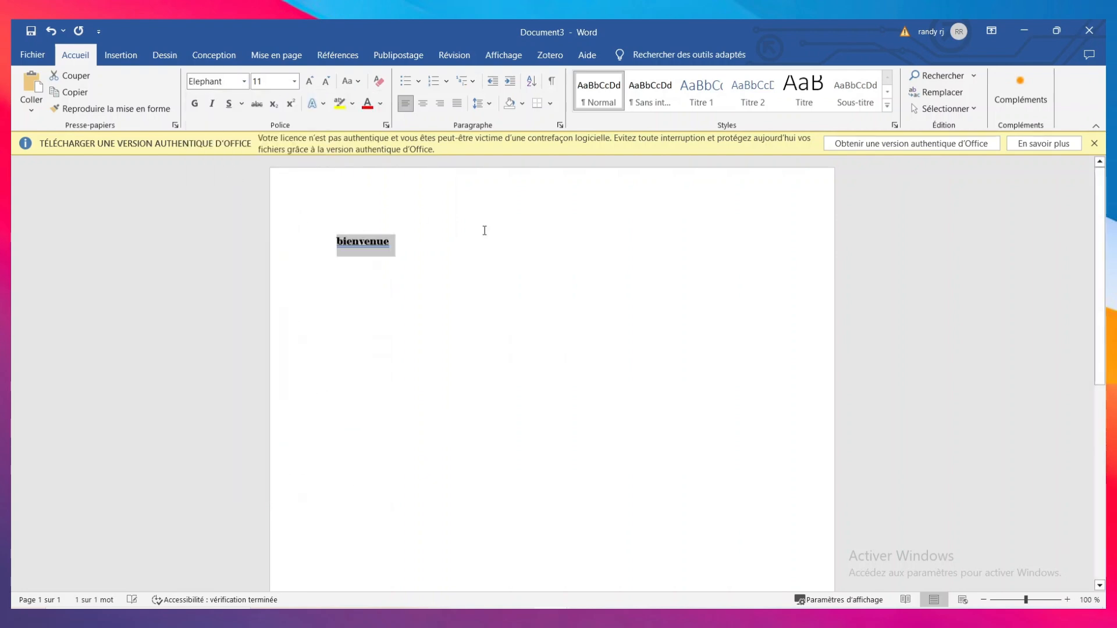
Set the font size of the word "bienvenue" to 36 and deselect it
click(294, 82)
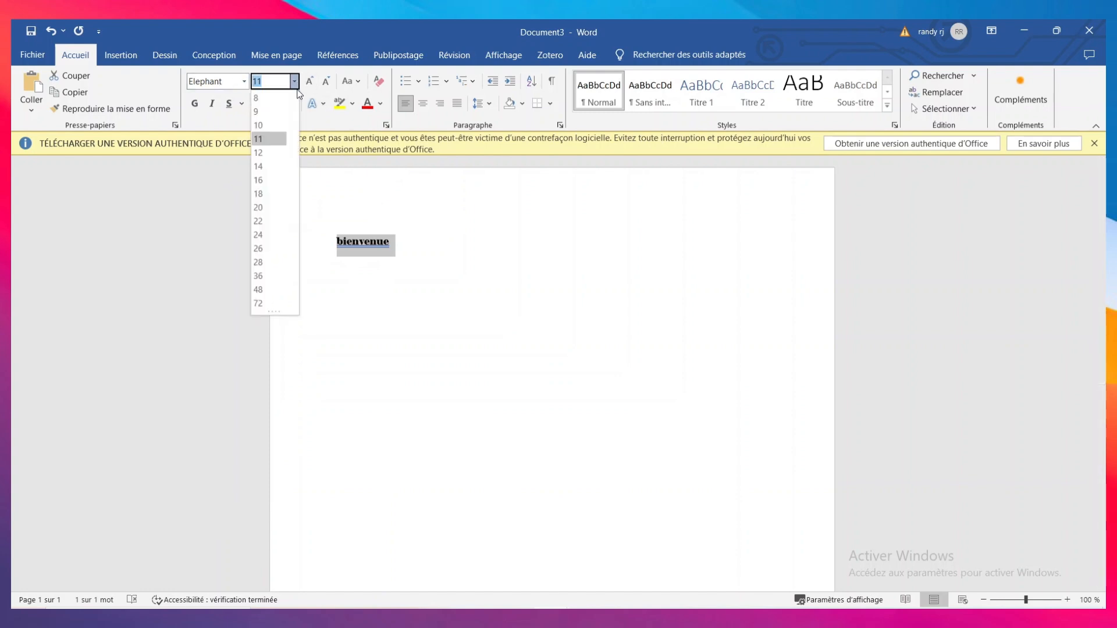
click(275, 277)
click(512, 296)
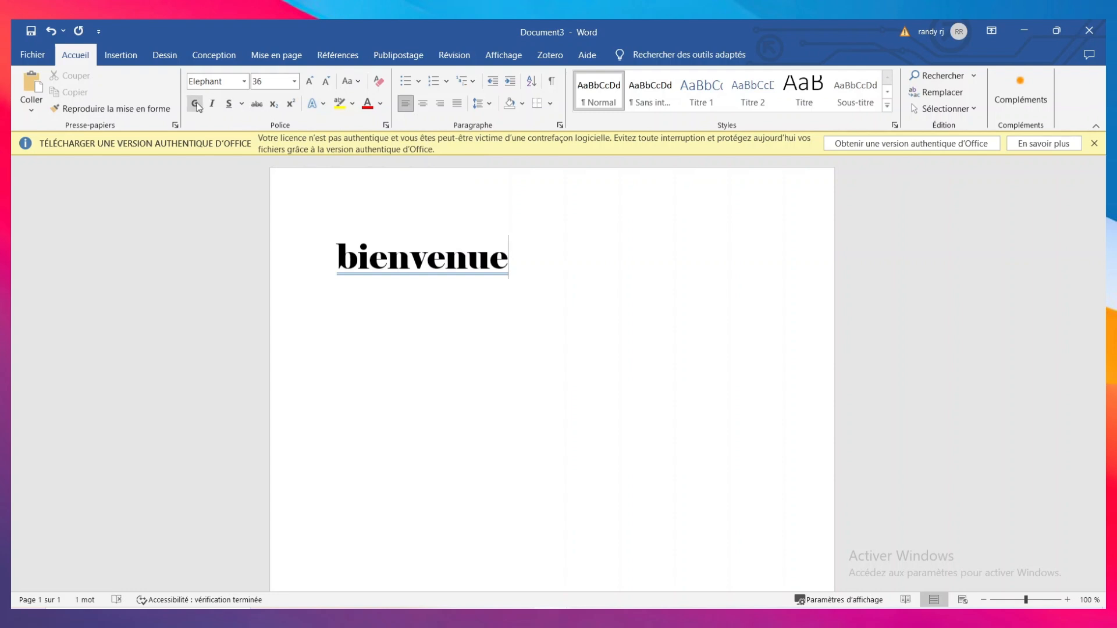
Make the word "bienvenue" bold and underlined, trying italics in between and removing them
click(409, 263)
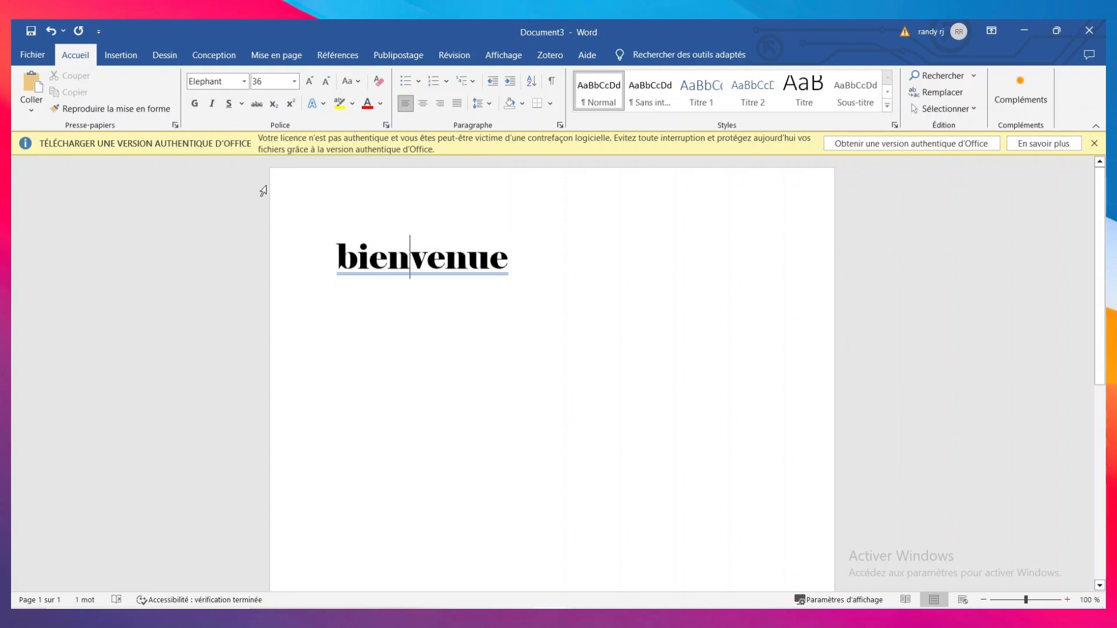
double_click(463, 256)
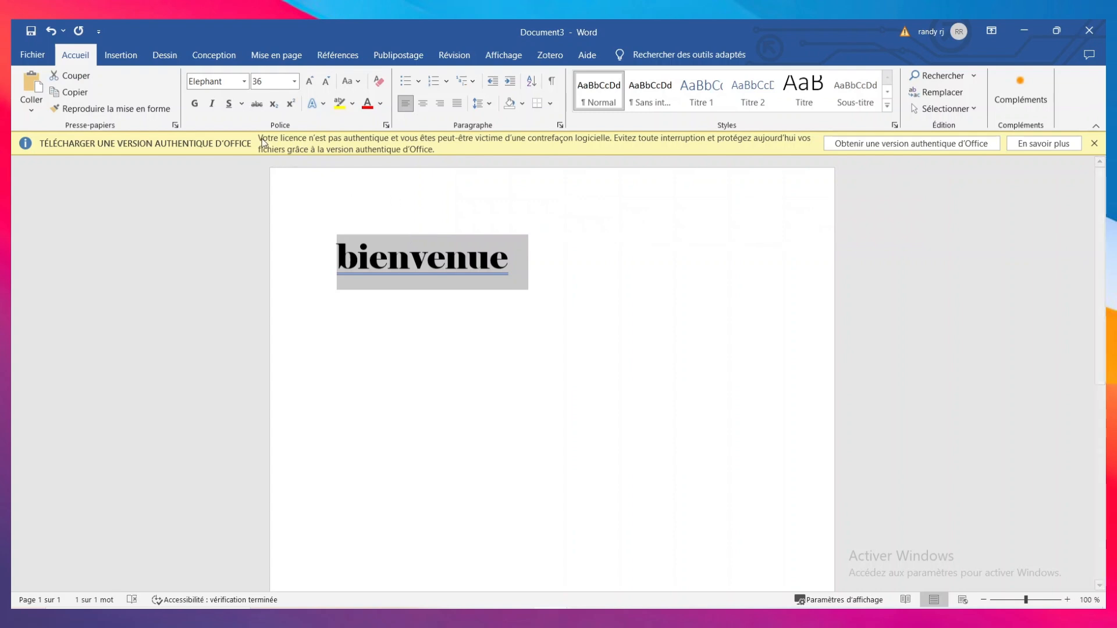
click(201, 104)
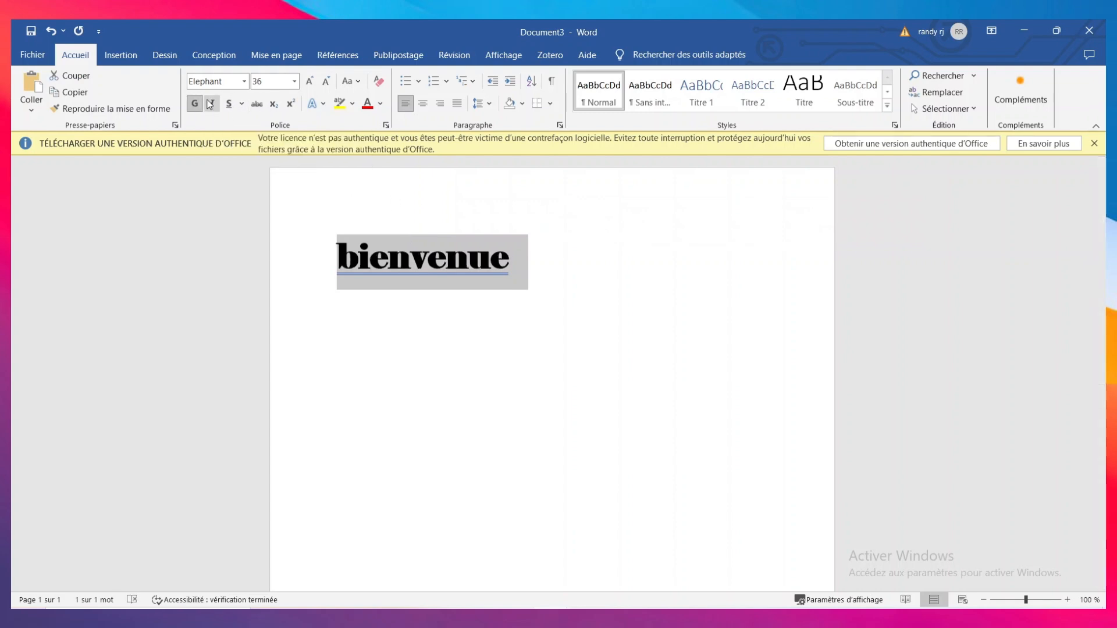
click(211, 104)
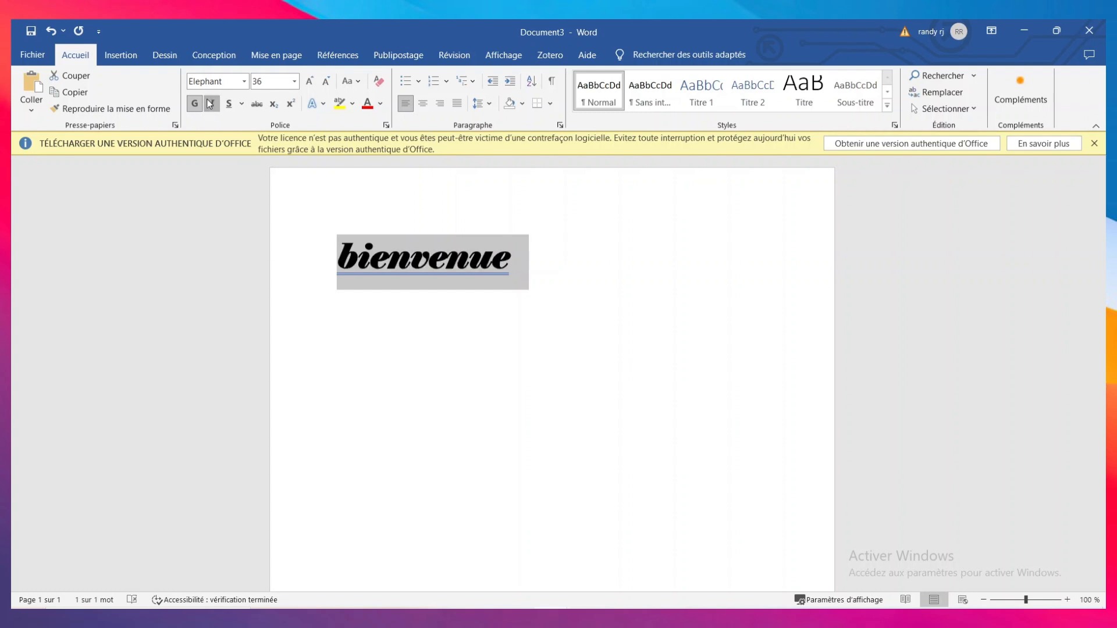
click(211, 104)
click(231, 104)
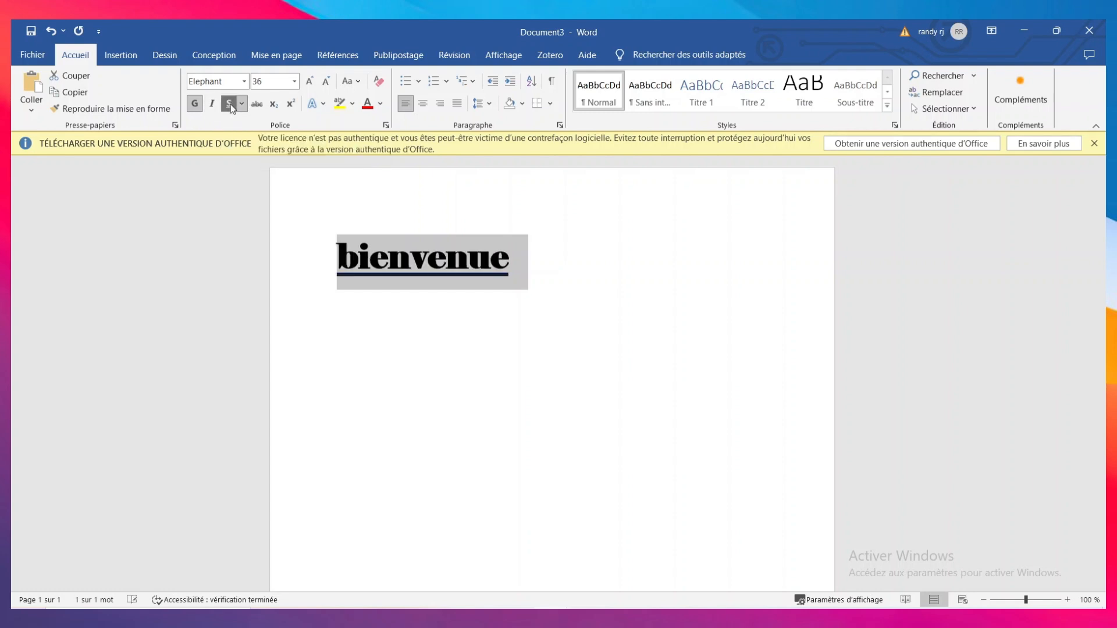
Change the underline of the word "bienvenue" to a thick solid line and deselect the word
click(241, 103)
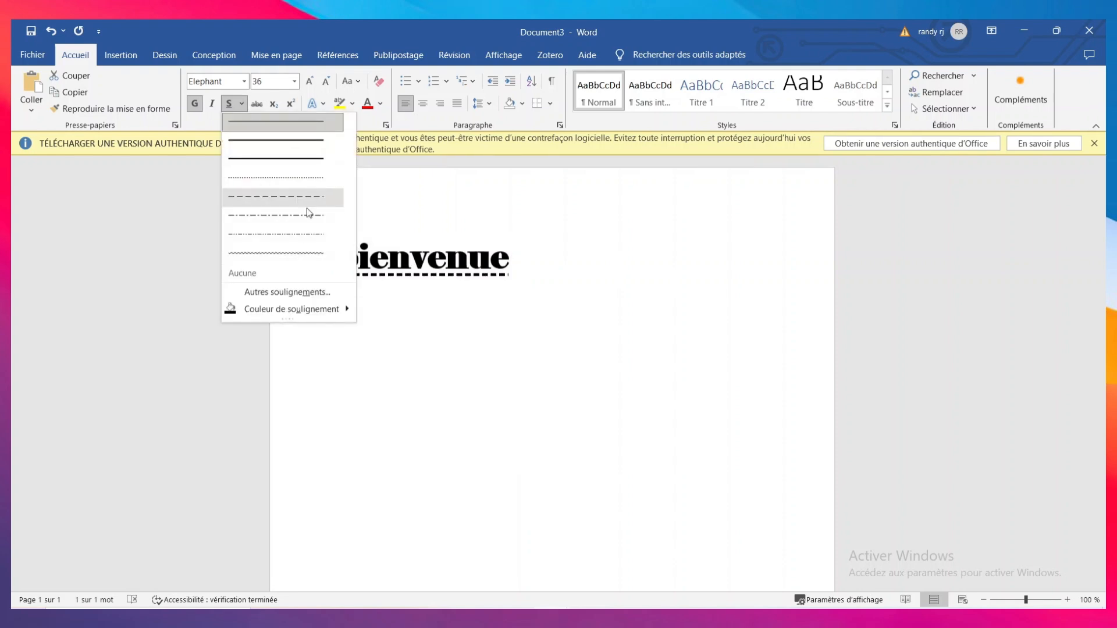
click(277, 161)
click(569, 242)
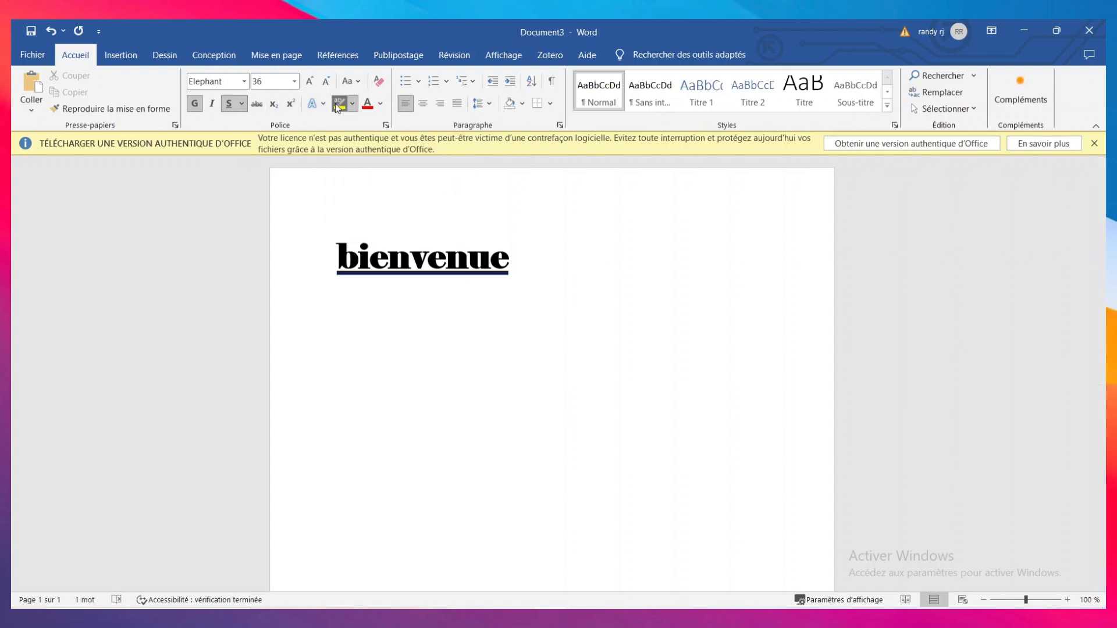
Try a yellow highlight on the word "bienvenue" and remove it
double_click(412, 256)
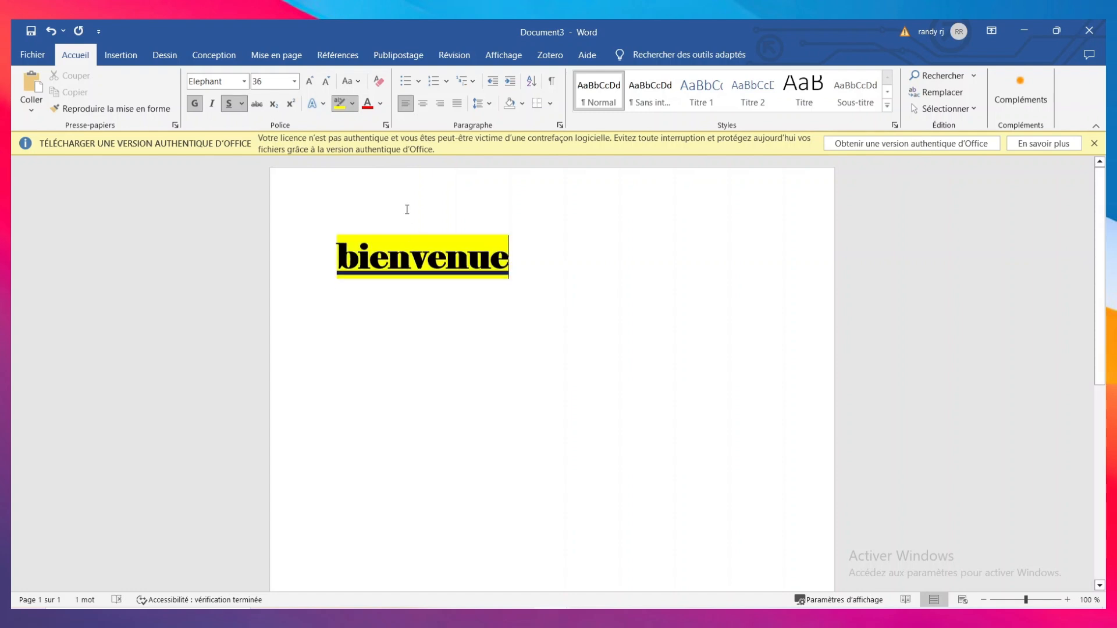
click(340, 102)
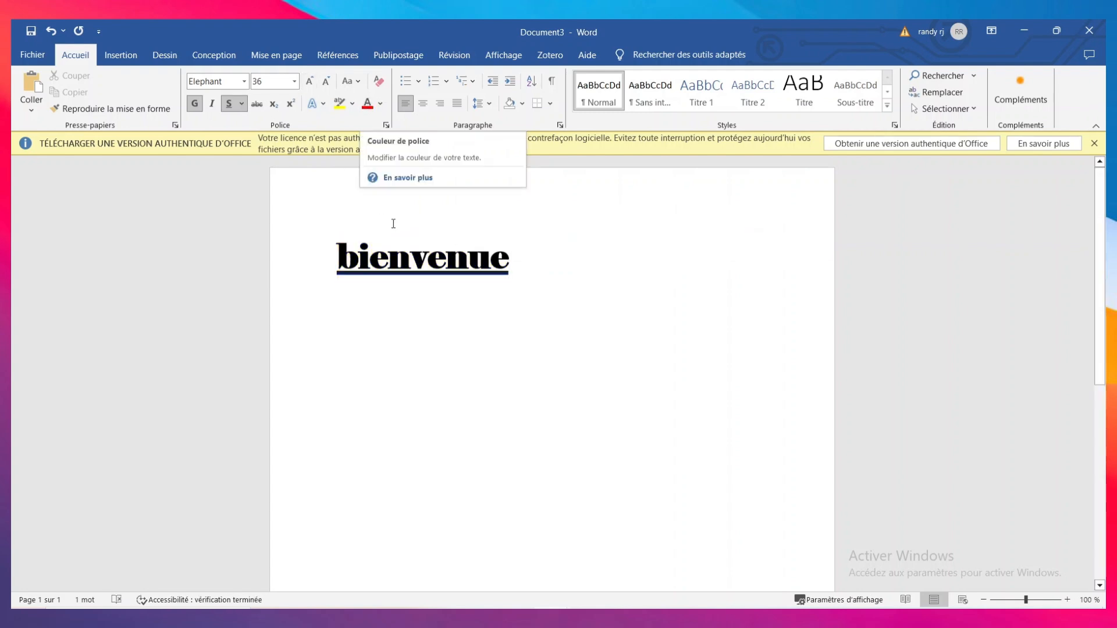
Set the font colour of the word "bienvenue" to a dark blue theme shade, trying red first, and deselect it
triple_click(401, 255)
click(401, 255)
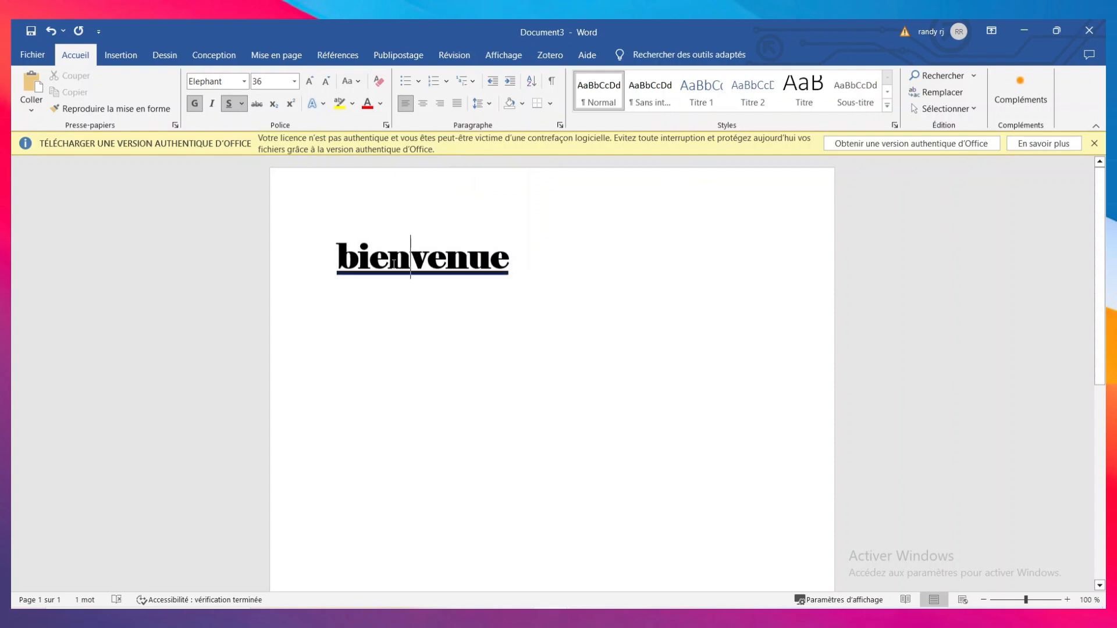
triple_click(400, 255)
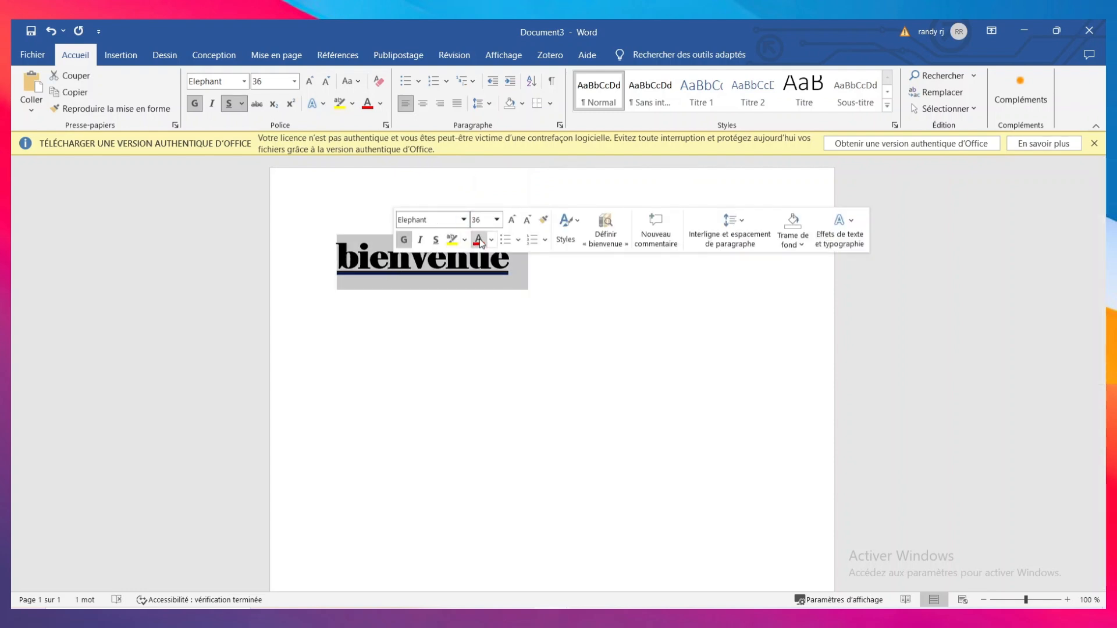
click(478, 239)
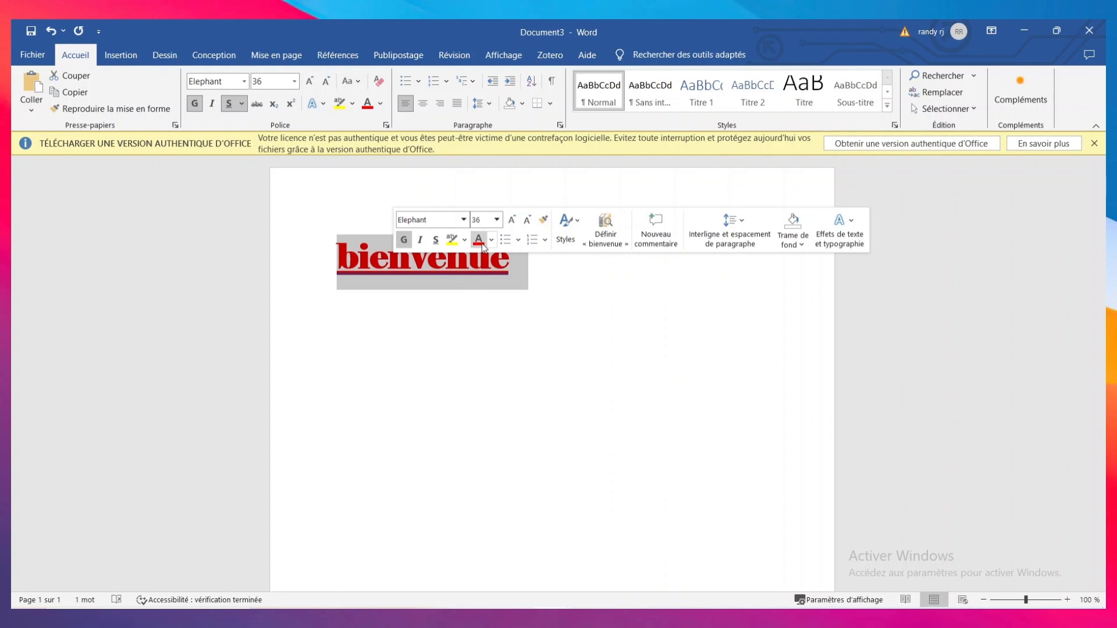
click(491, 239)
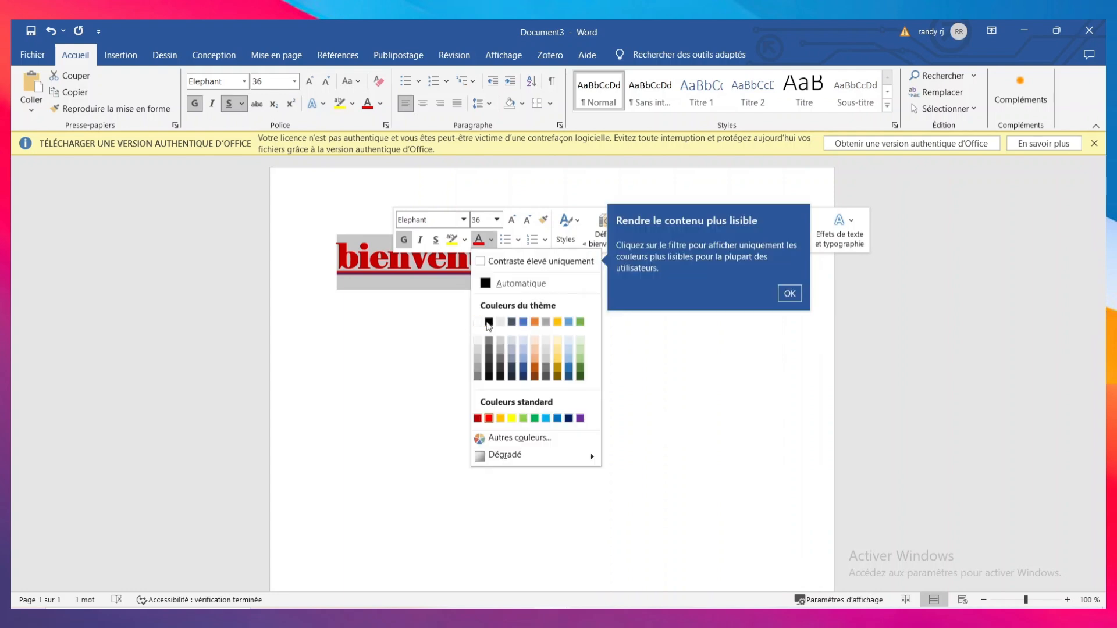
click(524, 368)
click(443, 361)
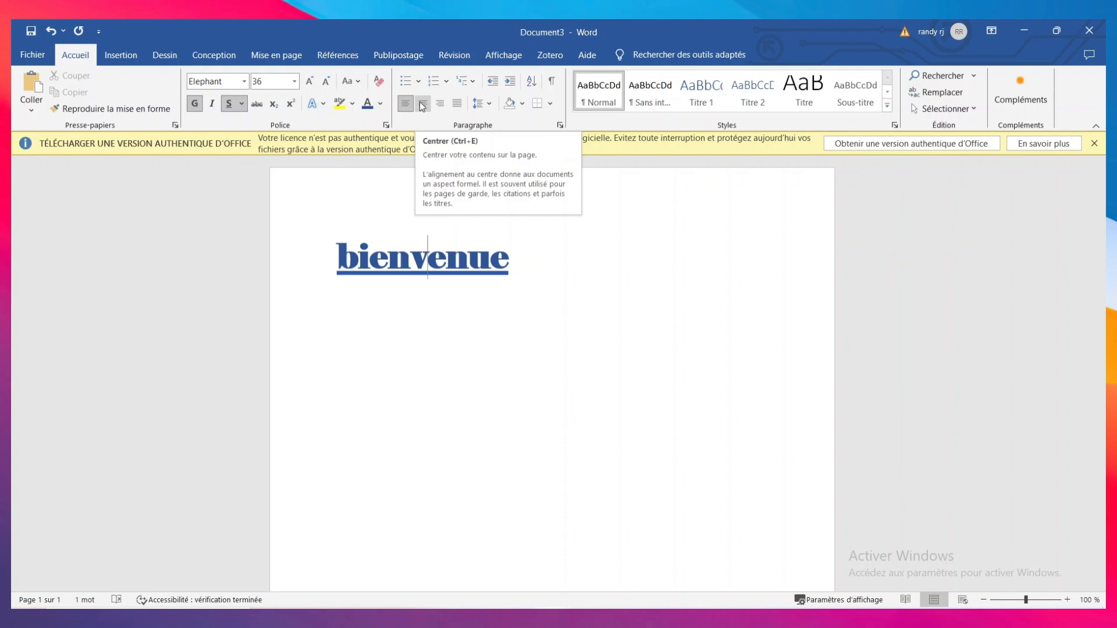
Try centre and right alignment on the word "bienvenue" and return it to left alignment
click(423, 103)
click(440, 104)
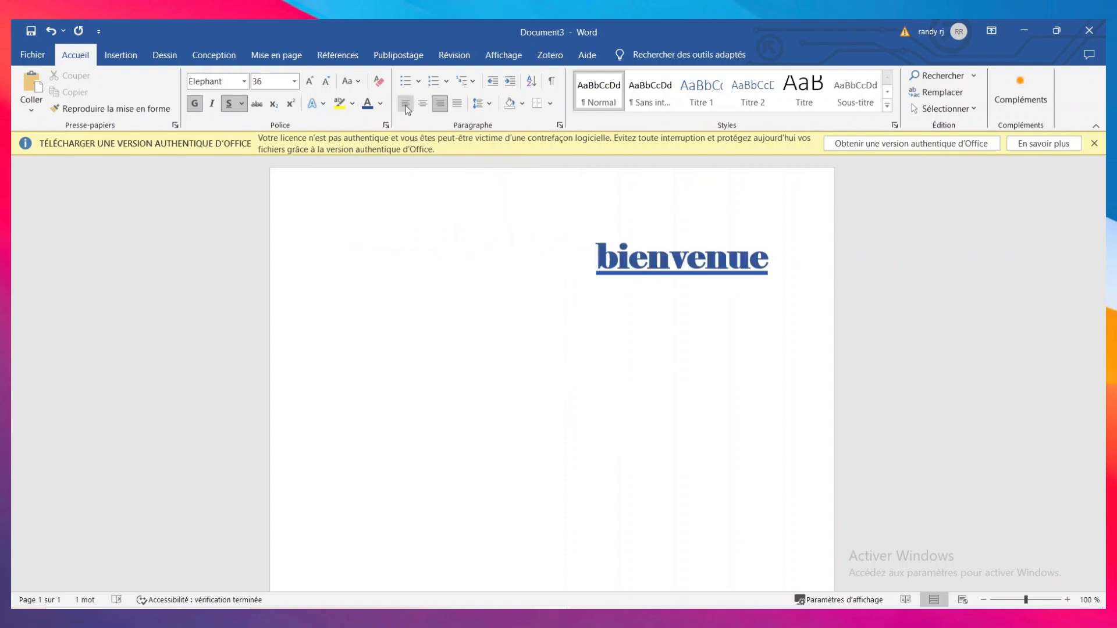
click(405, 104)
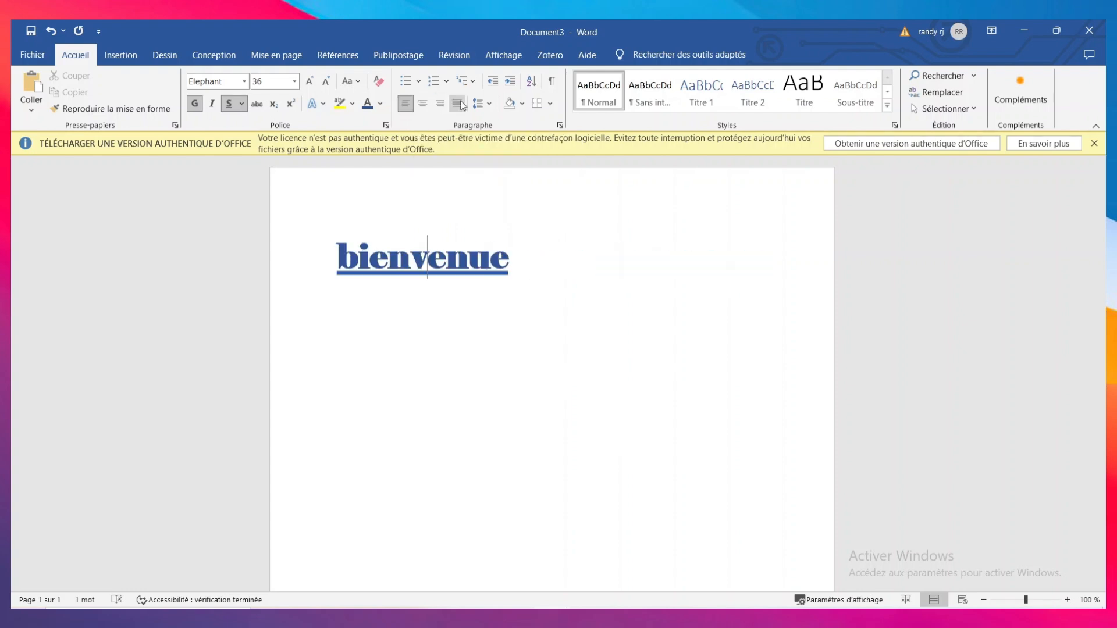
Give the line "bienvenue" a solid round bullet and add a second bulleted item "invitation" below it, without an empty third bullet
click(419, 82)
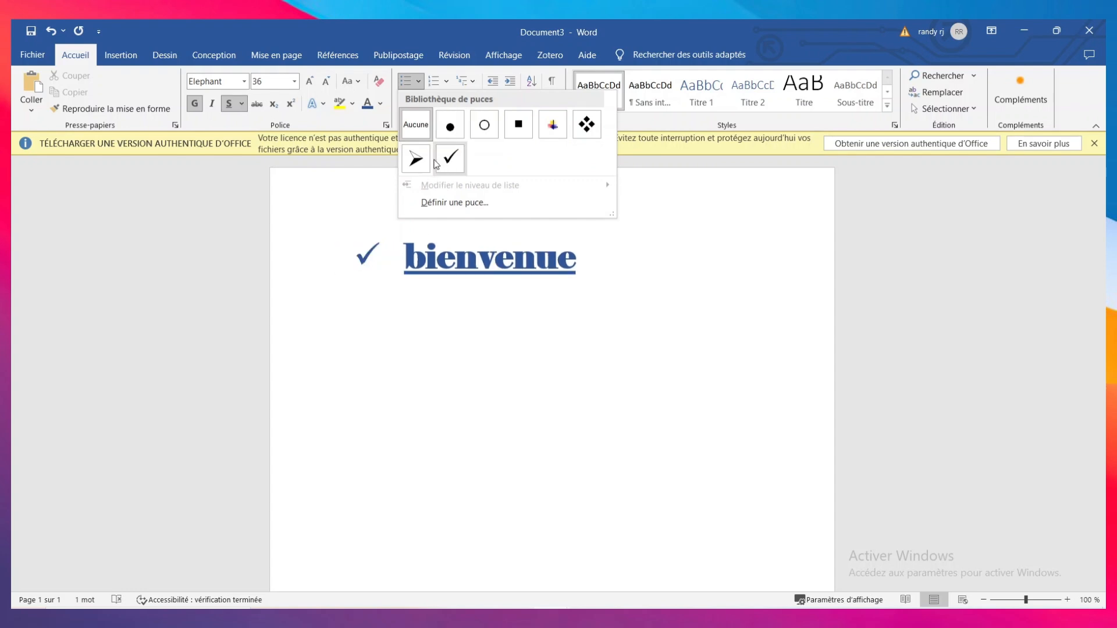
click(453, 134)
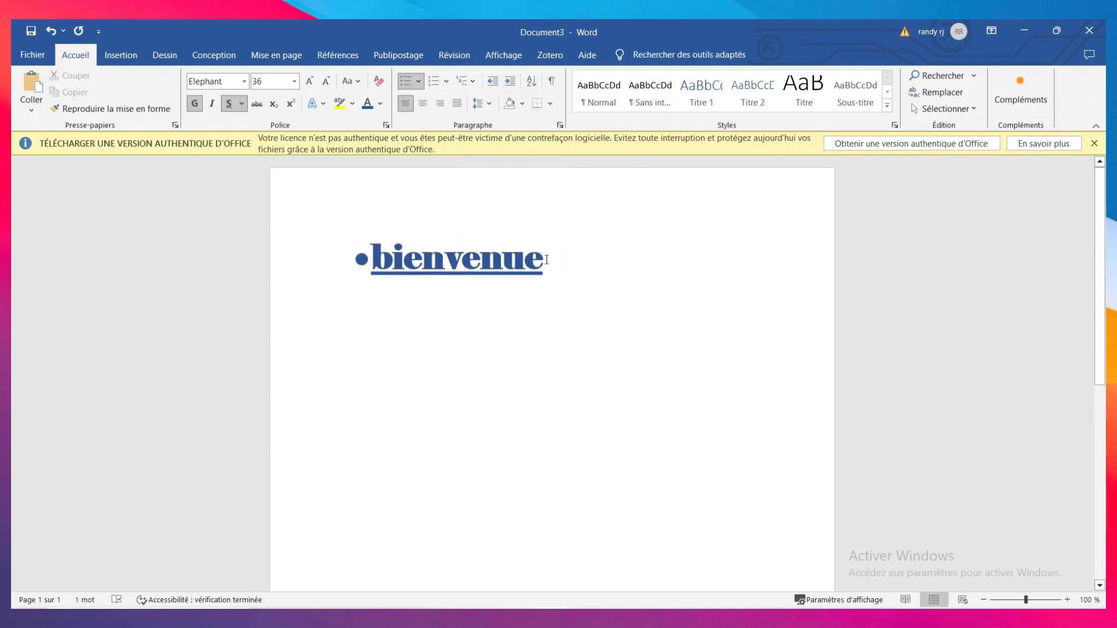
click(553, 259)
key(Return)
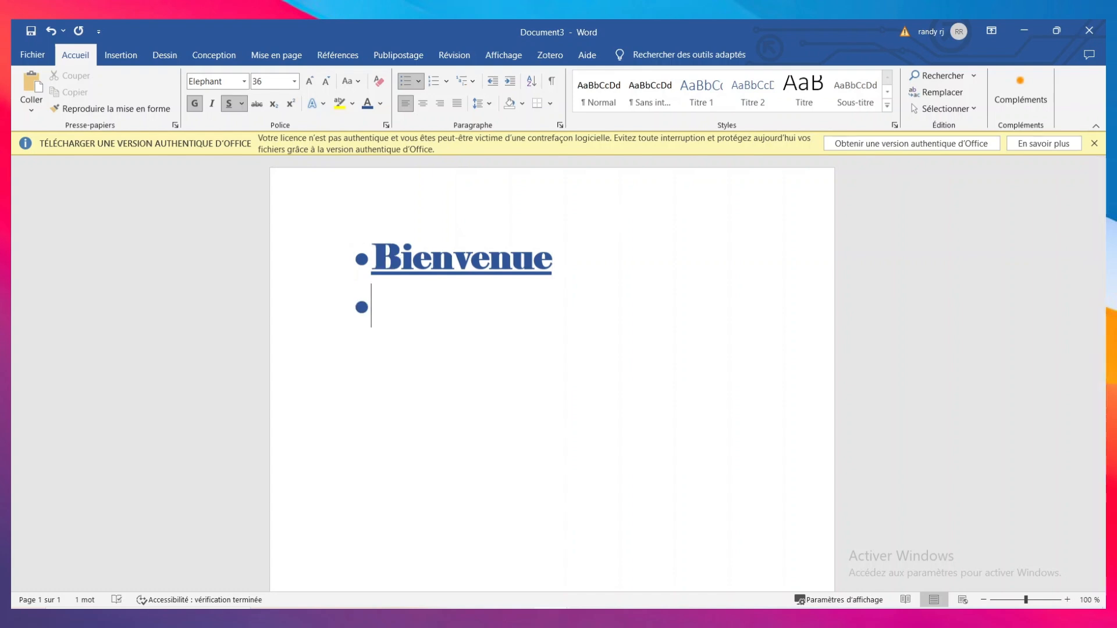
text(invi)
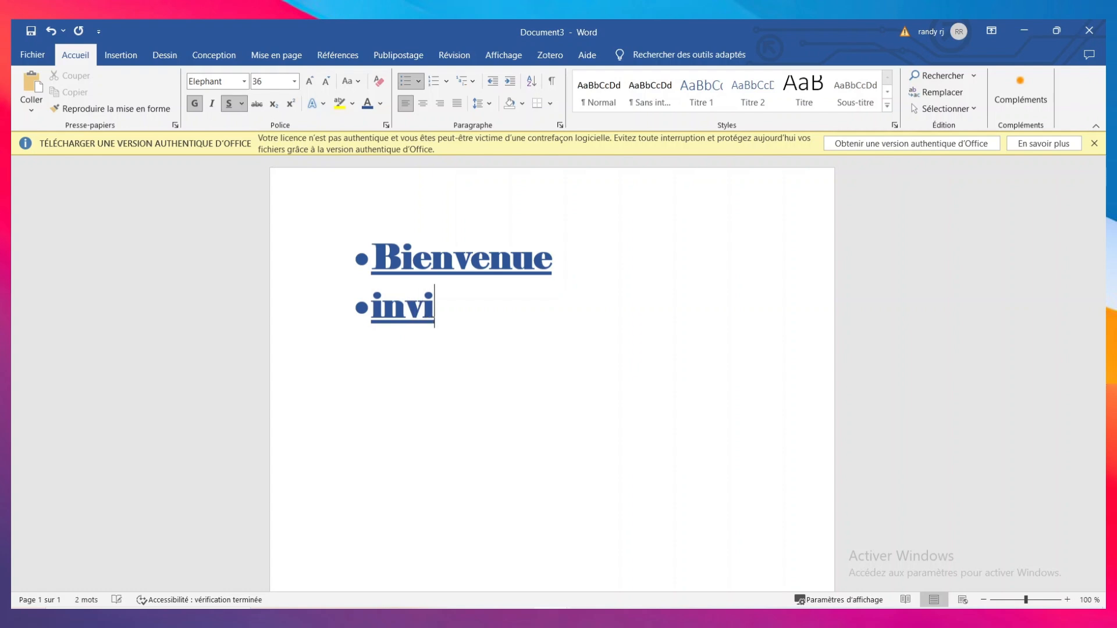
text(tation)
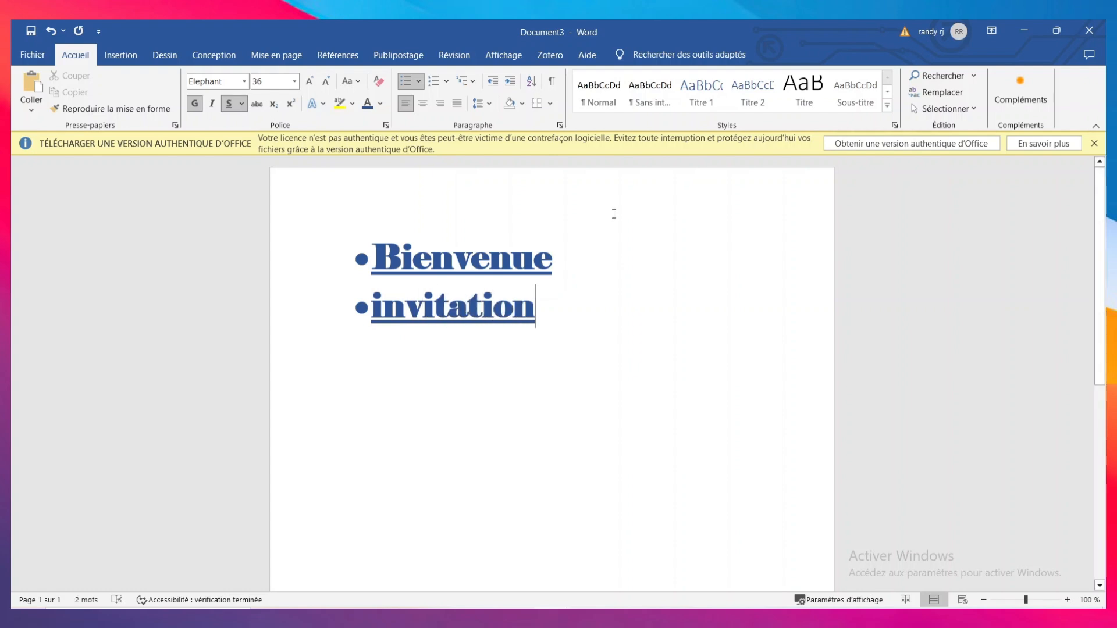
key(Return)
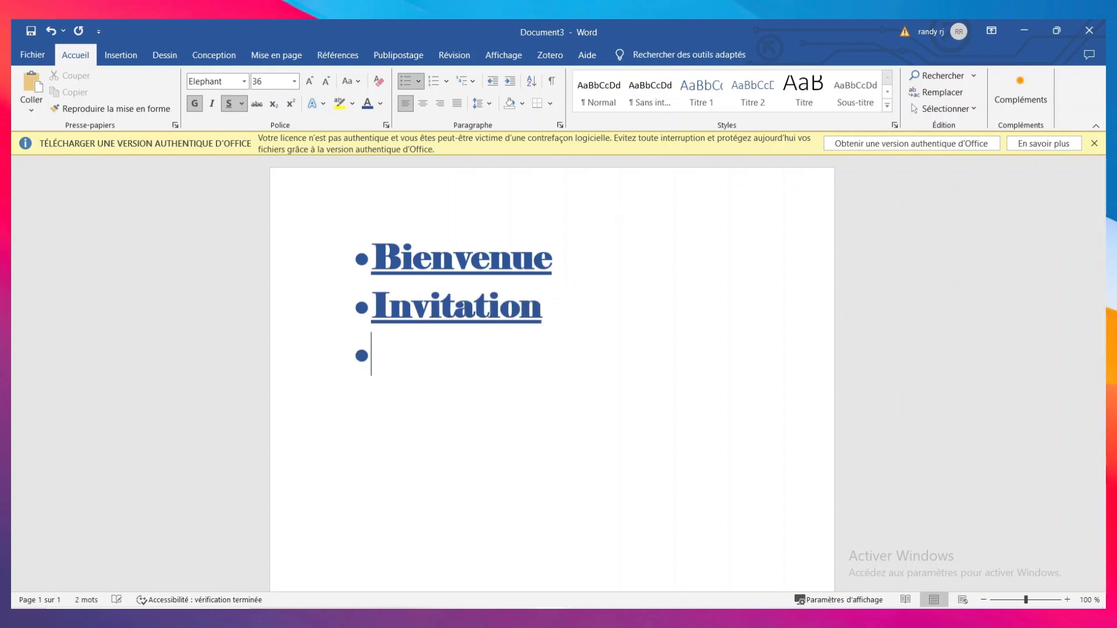
key(BackSpace)
key(BackSpace)
key(BackSpace)
Try black paragraph shading behind the "Invitation" line and remove it
click(521, 104)
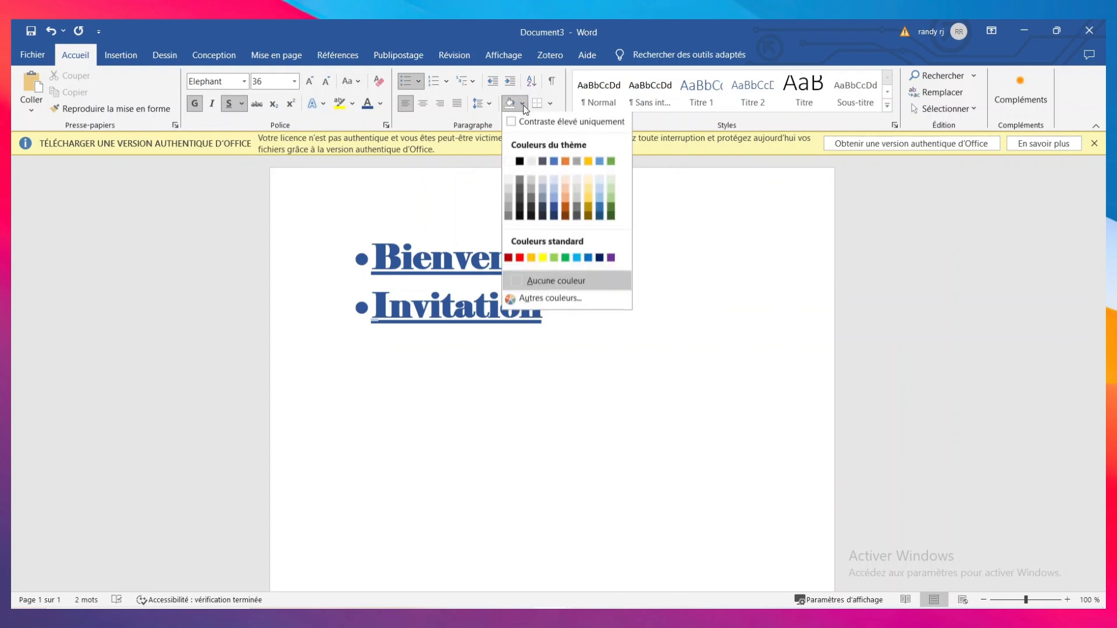
click(519, 165)
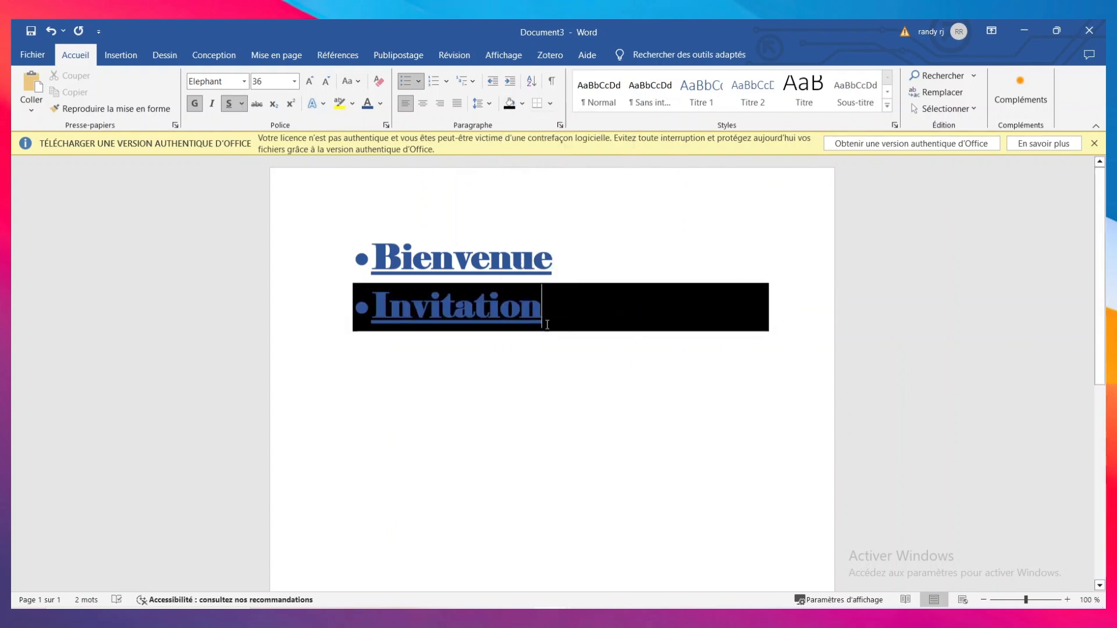
click(518, 108)
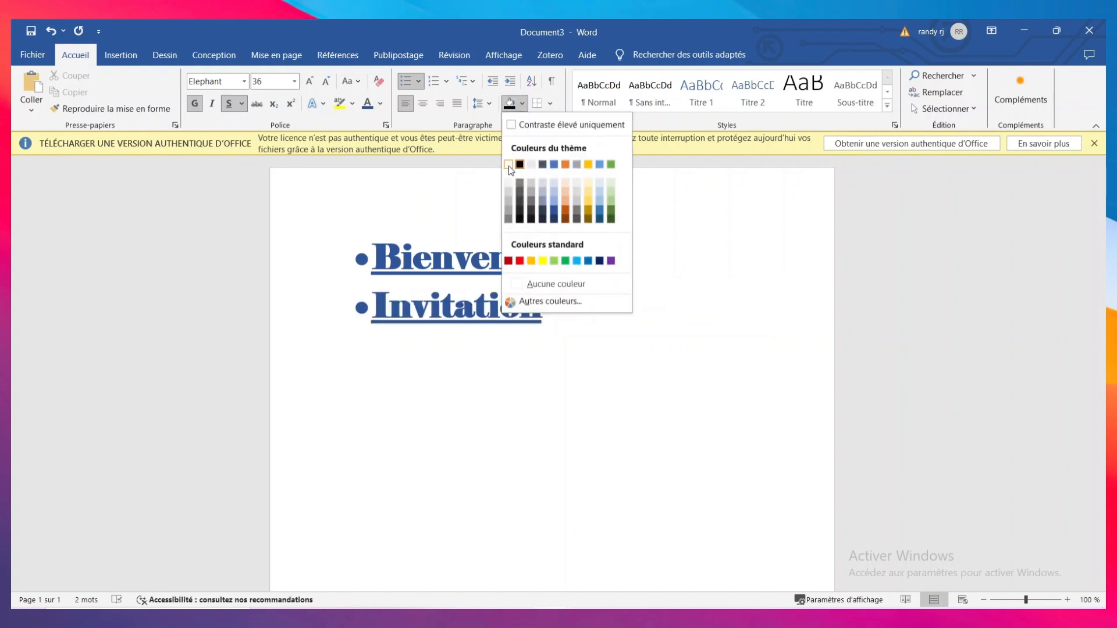
key(Escape)
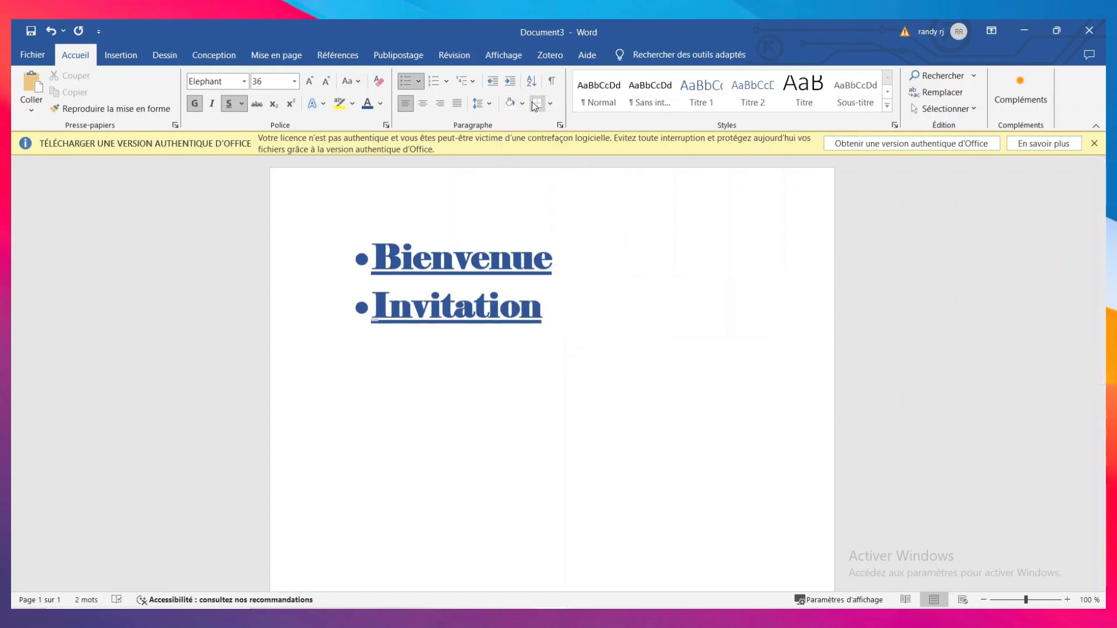
Try the Normal and Titre paragraph styles on the "Invitation" line and restore its bulleted formatting
click(608, 109)
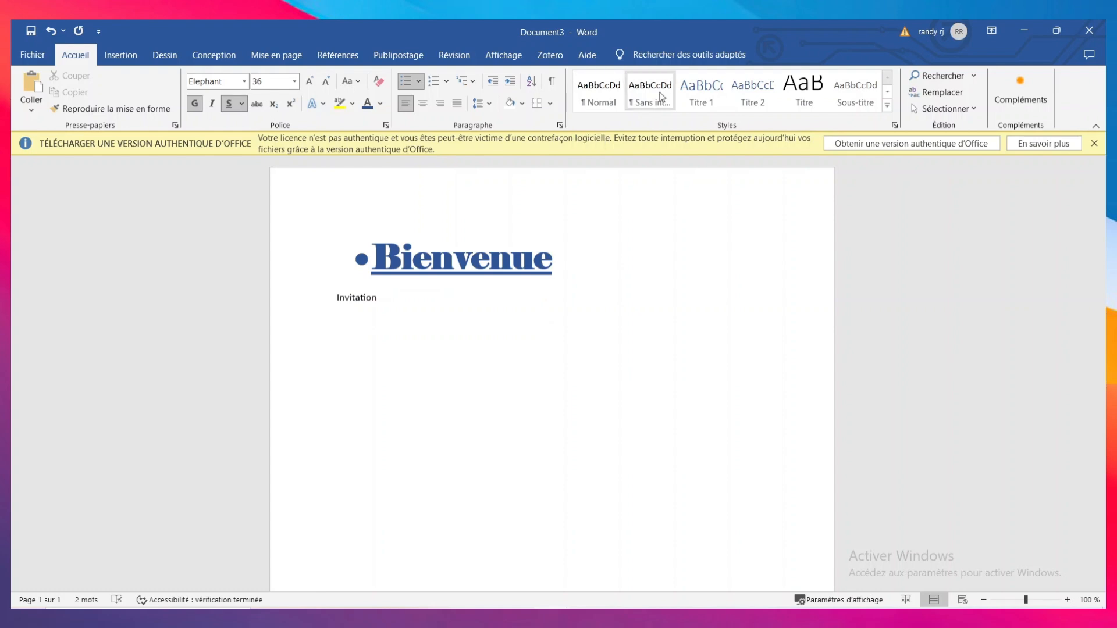
key(ctrl+z)
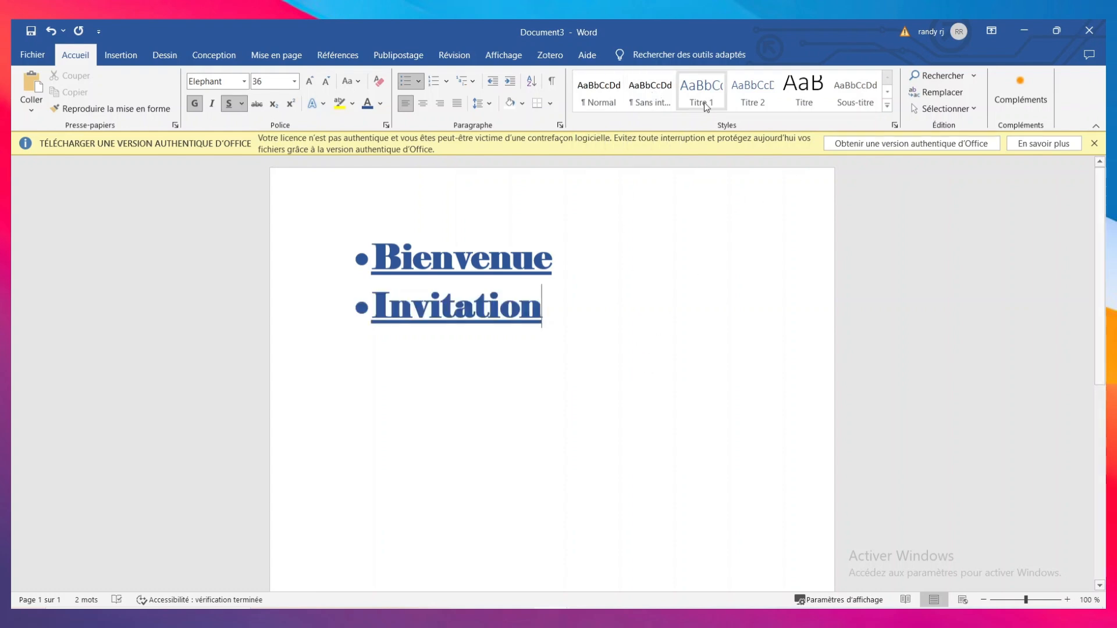
click(804, 105)
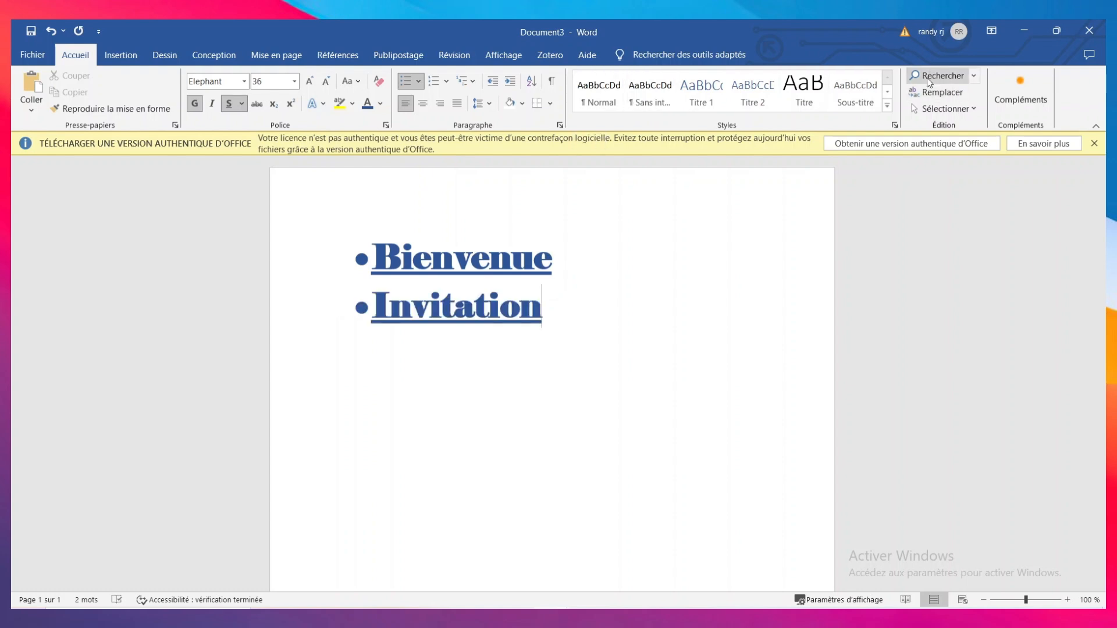
Search the document for the letter "b" and clear the search
click(975, 77)
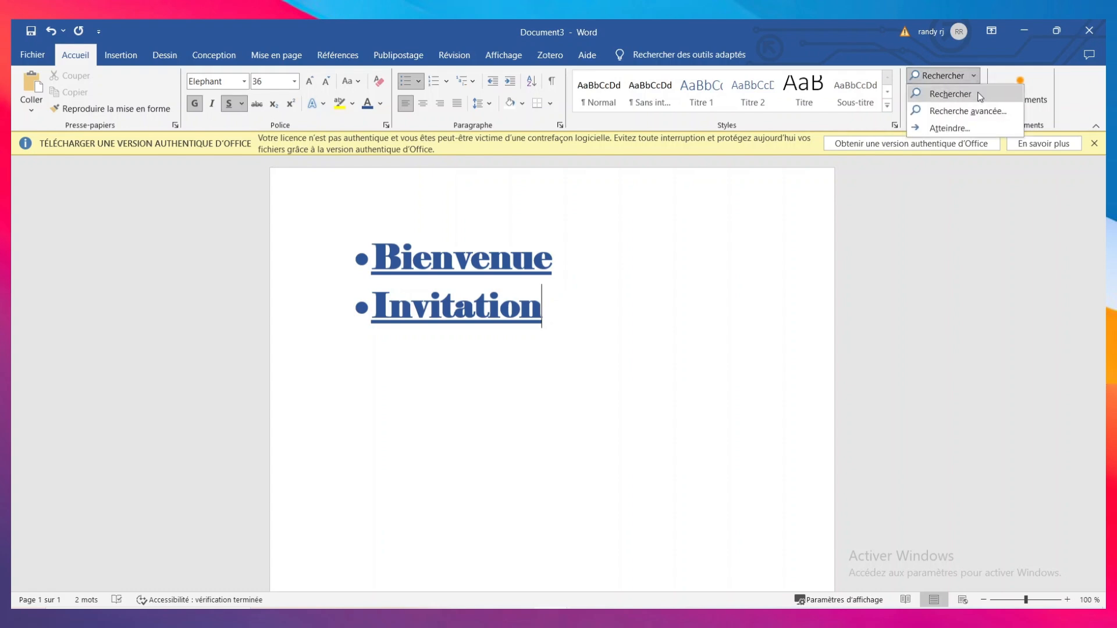
click(980, 94)
text(b)
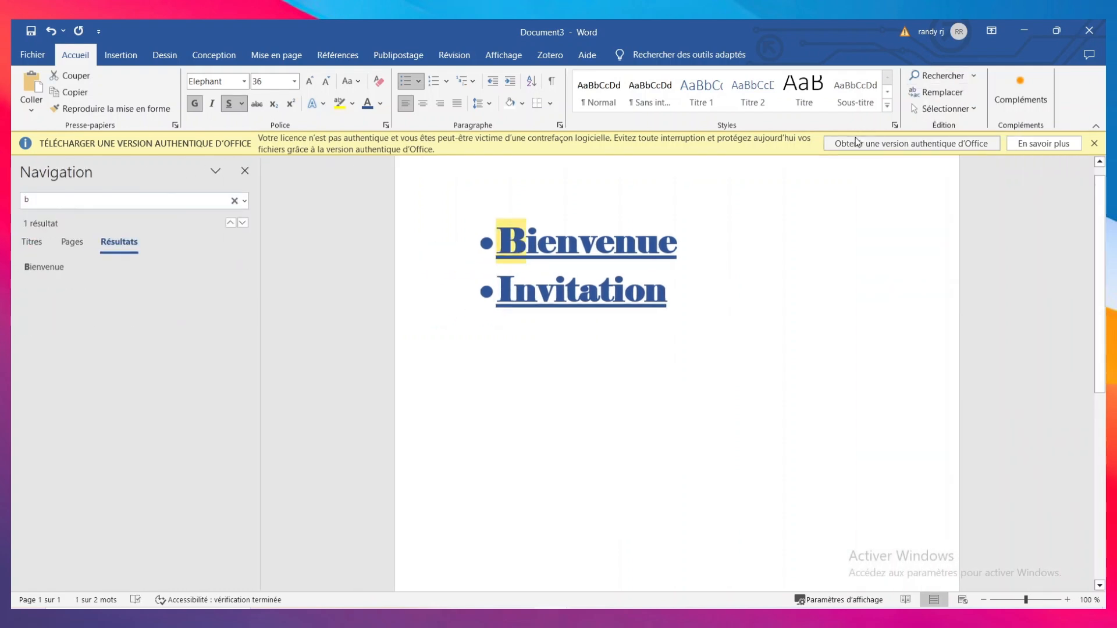
key(BackSpace)
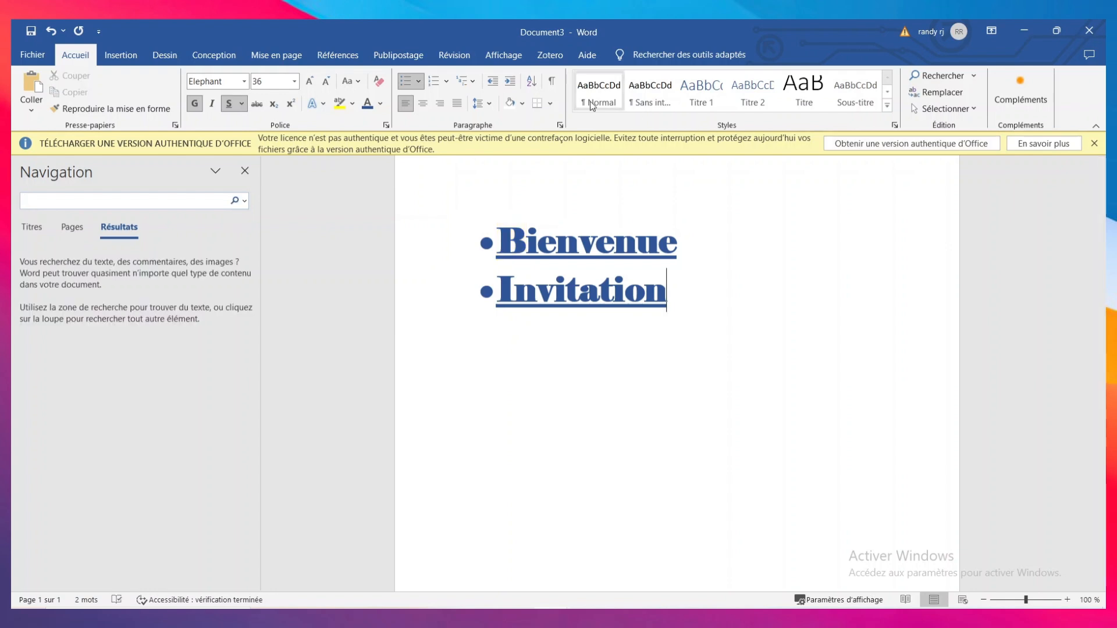
Open the options for inserting a table in the document
click(114, 56)
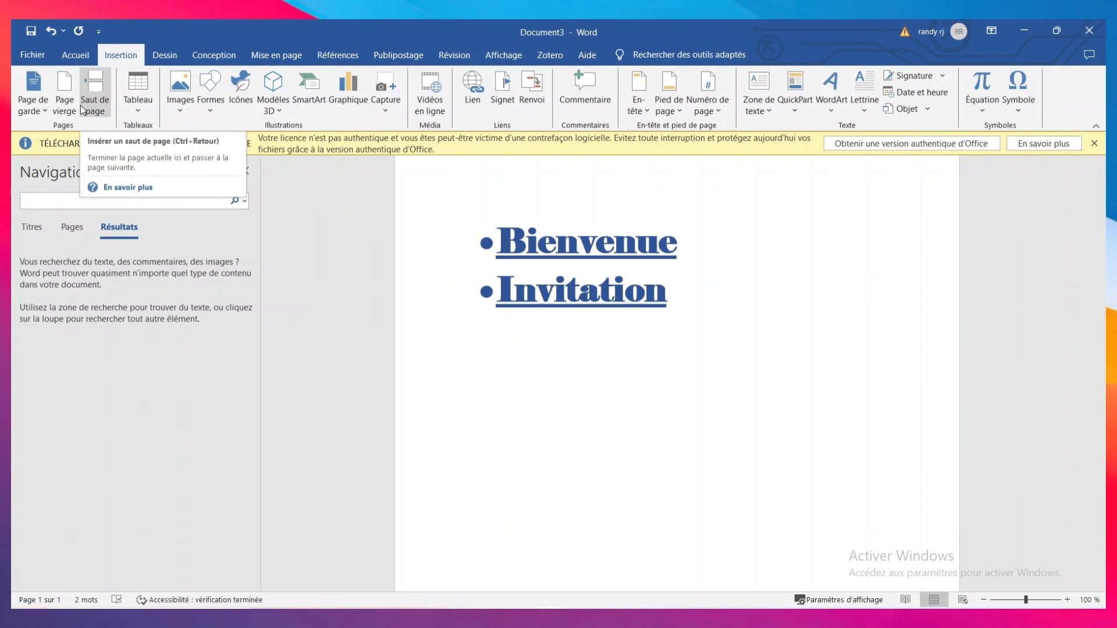
click(136, 105)
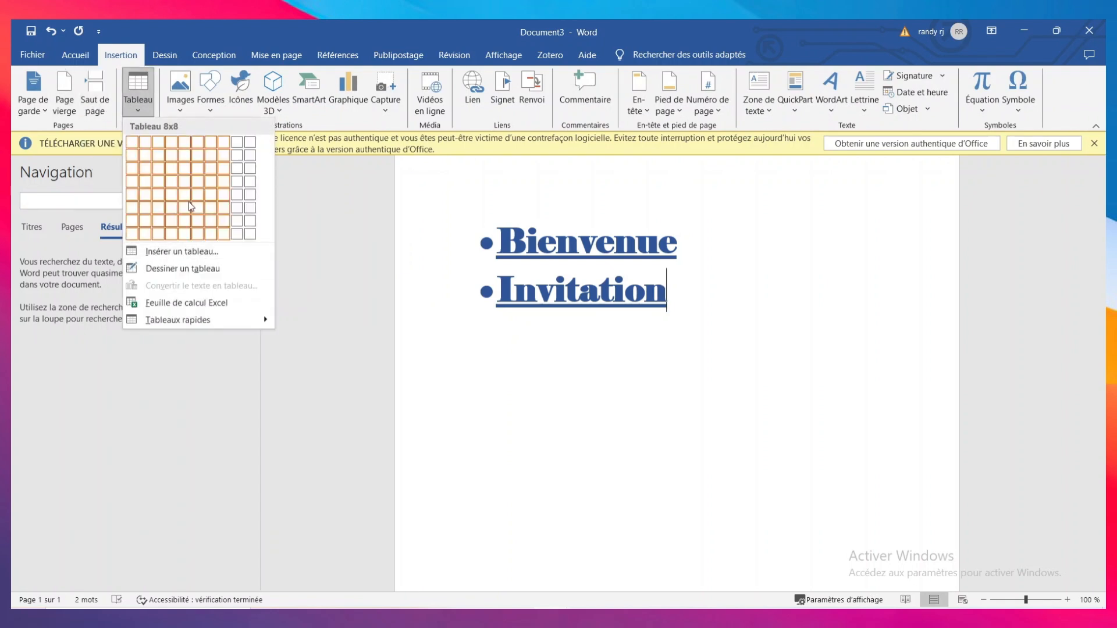